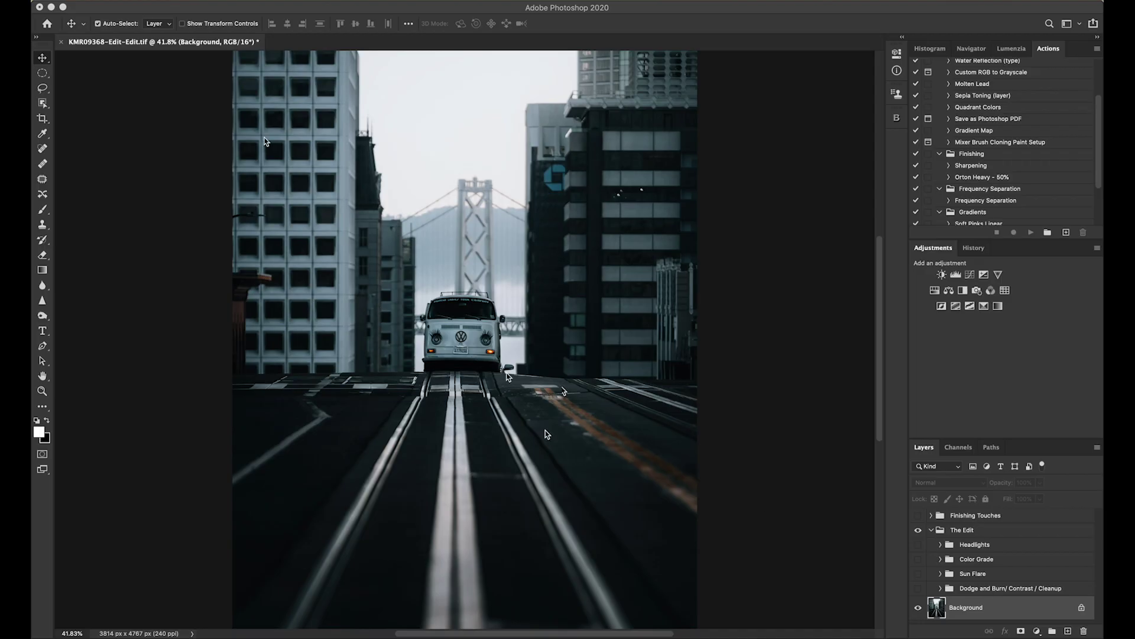
Show the Dodge and Burn/ Contrast / Cleanup group and duplicate the Background layer.
{"action": "left_click", "coordinate": [920, 590]}
{"action": "left_click", "coordinate": [919, 589]}
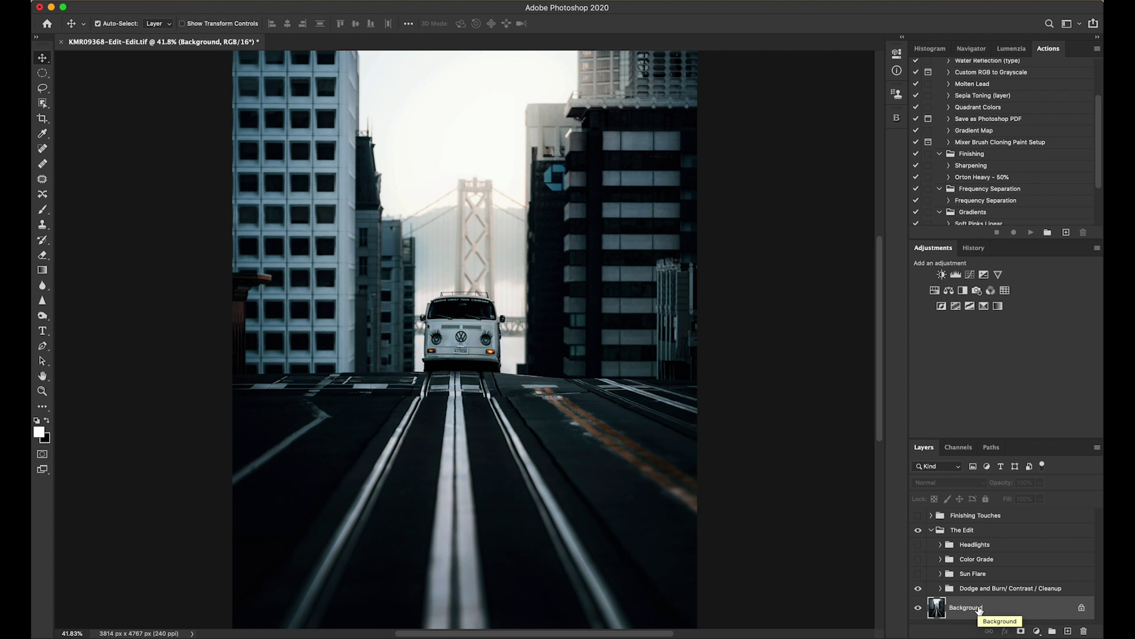
{"action": "key", "text": "super+j"}
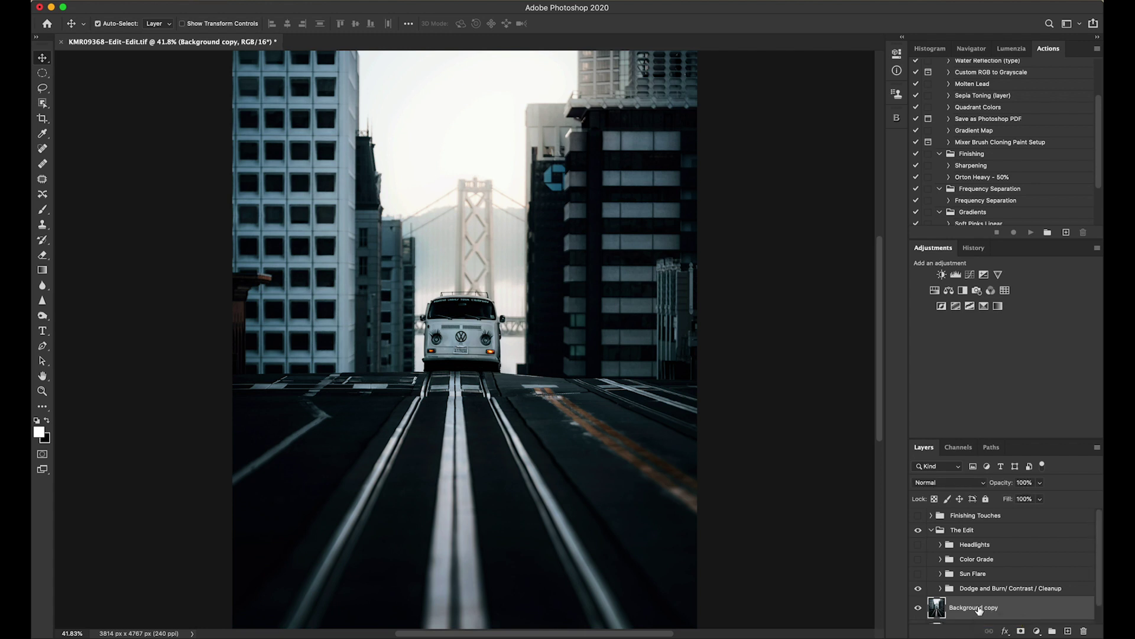
Move the group and Background copy above Finishing Touches, then select Finishing Touches and The Edit.
{"action": "scroll", "coordinate": [977, 570], "scroll_direction": "down", "scroll_amount": 1}
{"action": "left_click", "coordinate": [978, 570]}
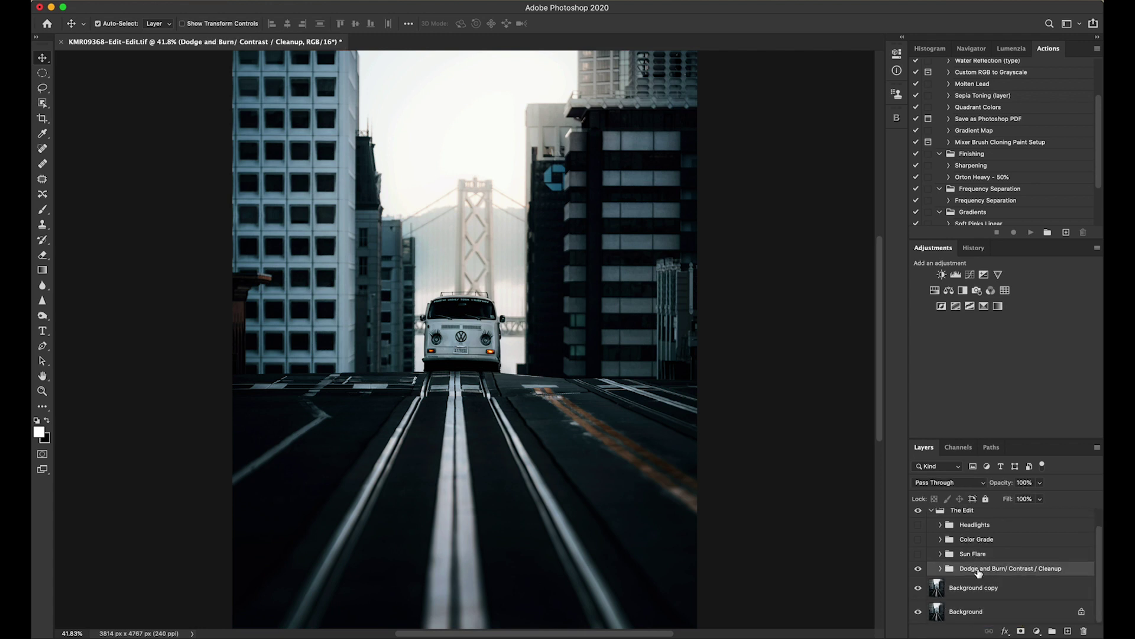
{"action": "left_click", "coordinate": [973, 588], "text": "shift"}
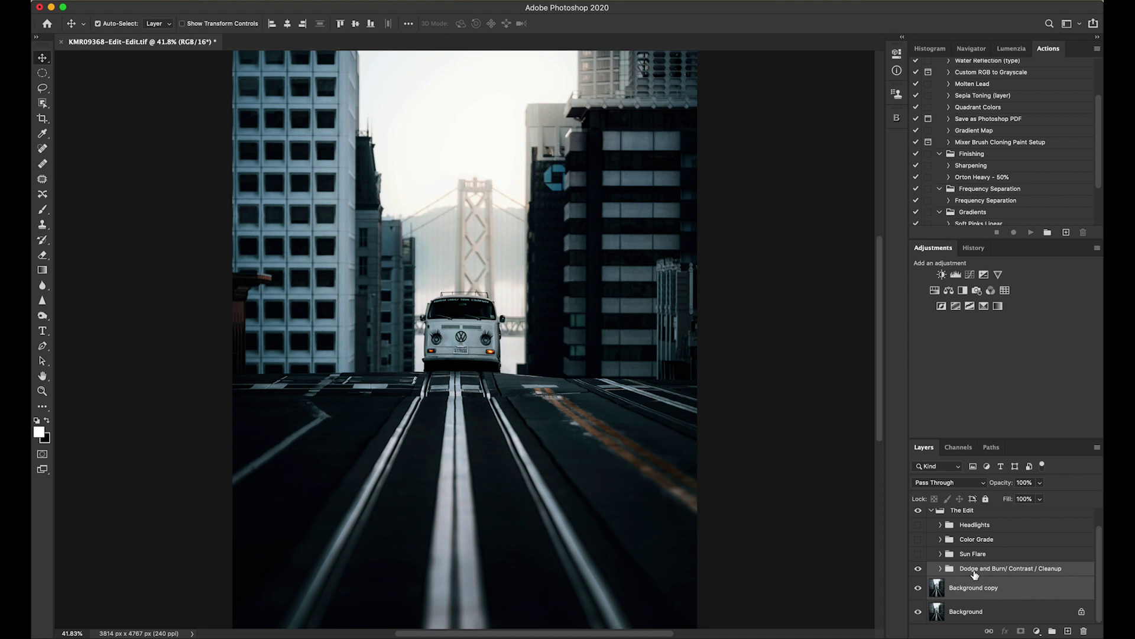
{"action": "left_click_drag", "start_coordinate": [974, 574], "coordinate": [975, 512]}
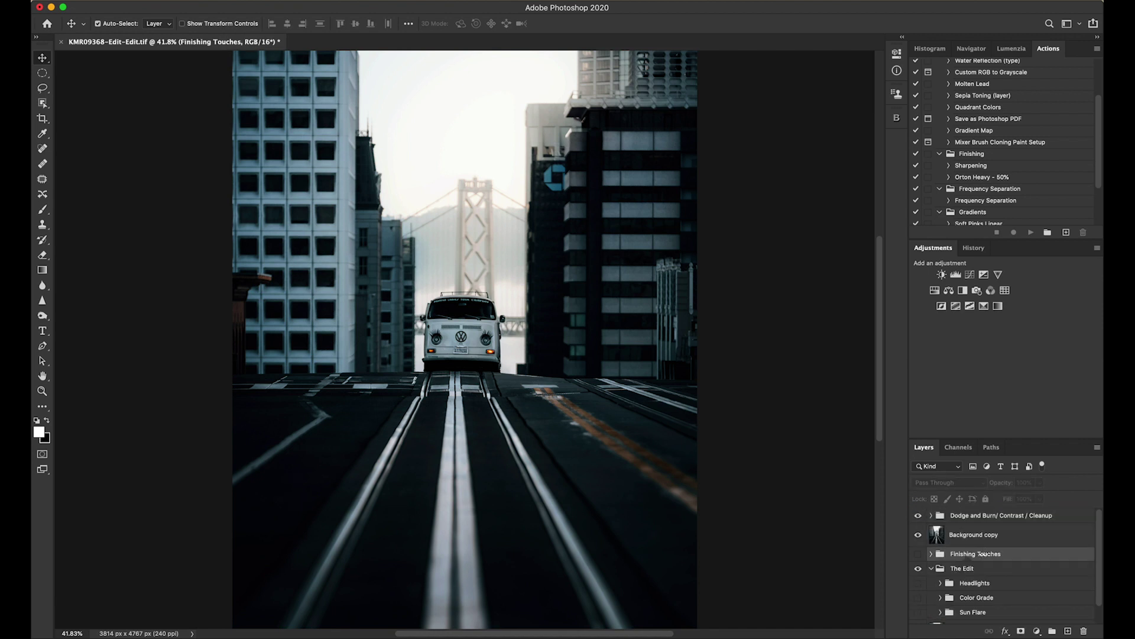
{"action": "left_click", "coordinate": [976, 592], "text": "shift"}
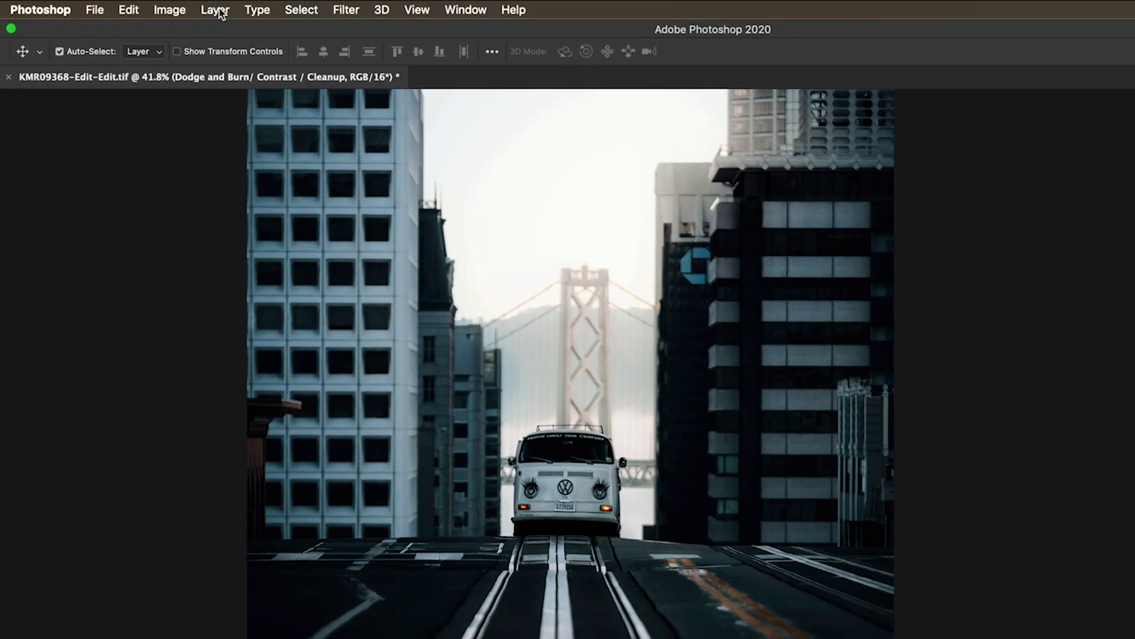
Open the Layer menu.
{"action": "left_click", "coordinate": [216, 10]}
Add a Gradient fill layer named 'Gradient Color' at the top of the layer stack.
{"action": "mouse_move", "coordinate": [257, 213]}
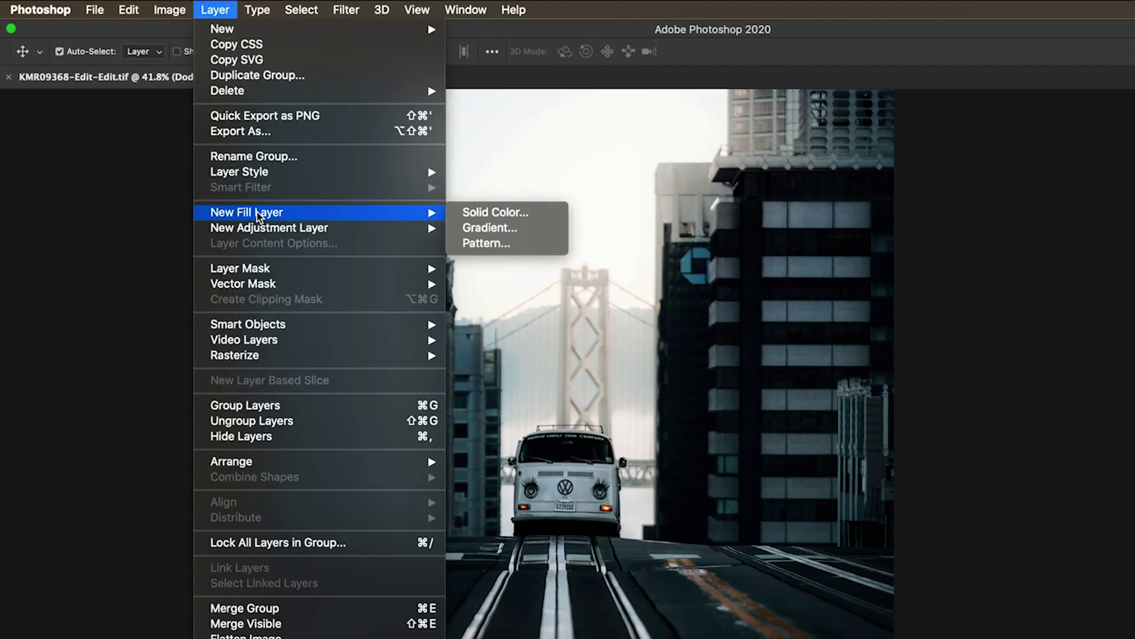
{"action": "left_click", "coordinate": [500, 233]}
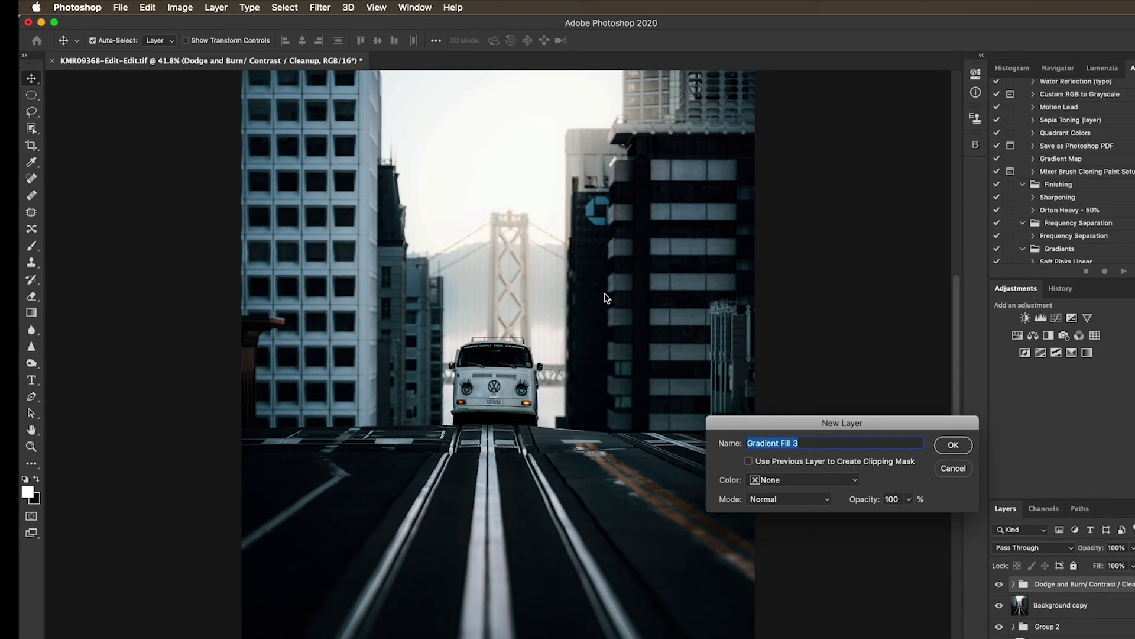
{"action": "type", "text": "Gradie"}
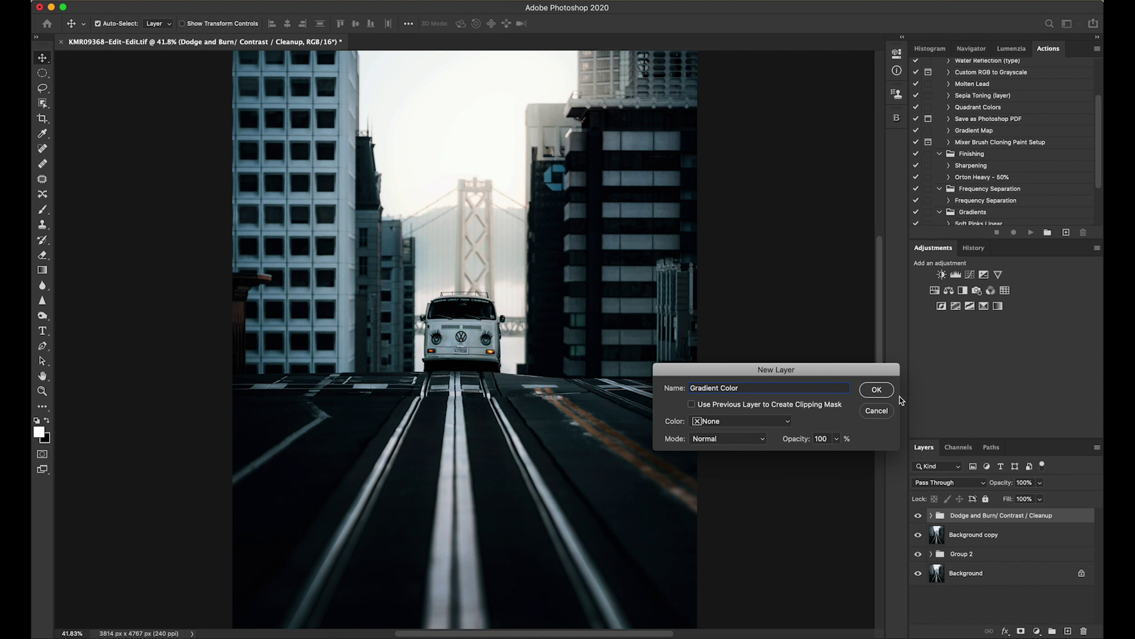
{"action": "left_click", "coordinate": [877, 390]}
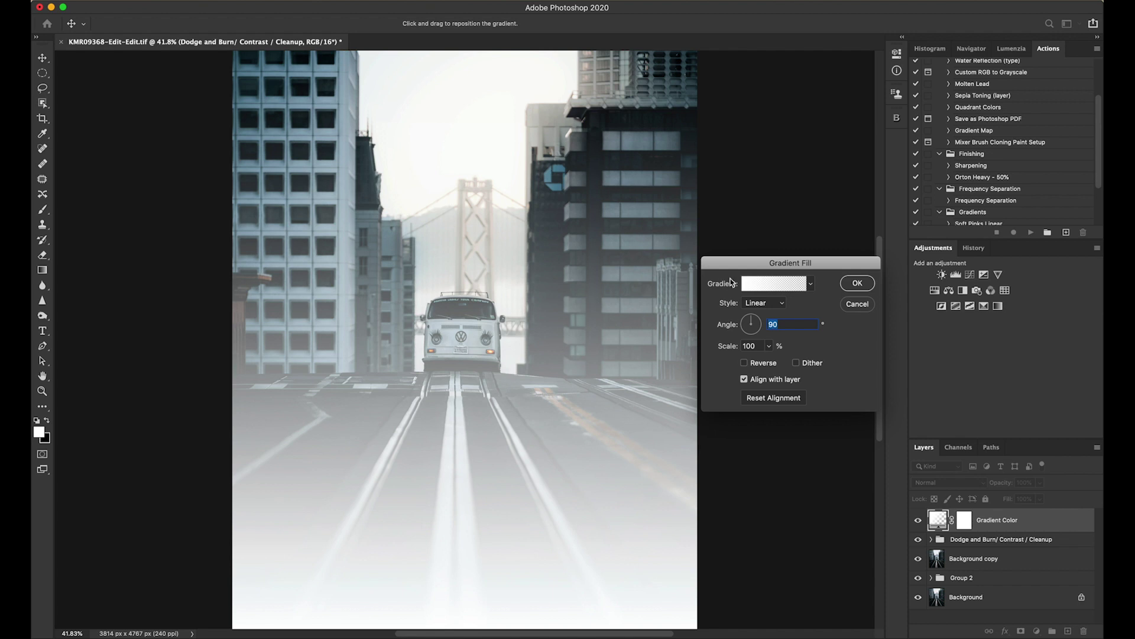
{"action": "left_click", "coordinate": [753, 285]}
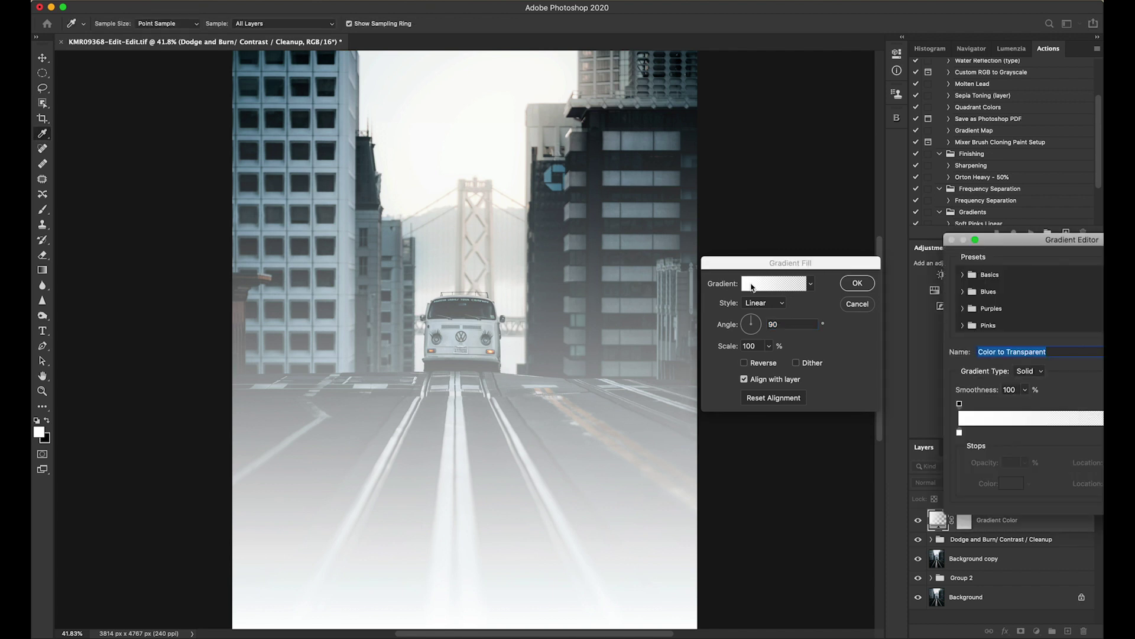
Change the gradient's starting stop to pale yellow and nudge it inward to 6%.
{"action": "left_click_drag", "start_coordinate": [1091, 243], "coordinate": [587, 266]}
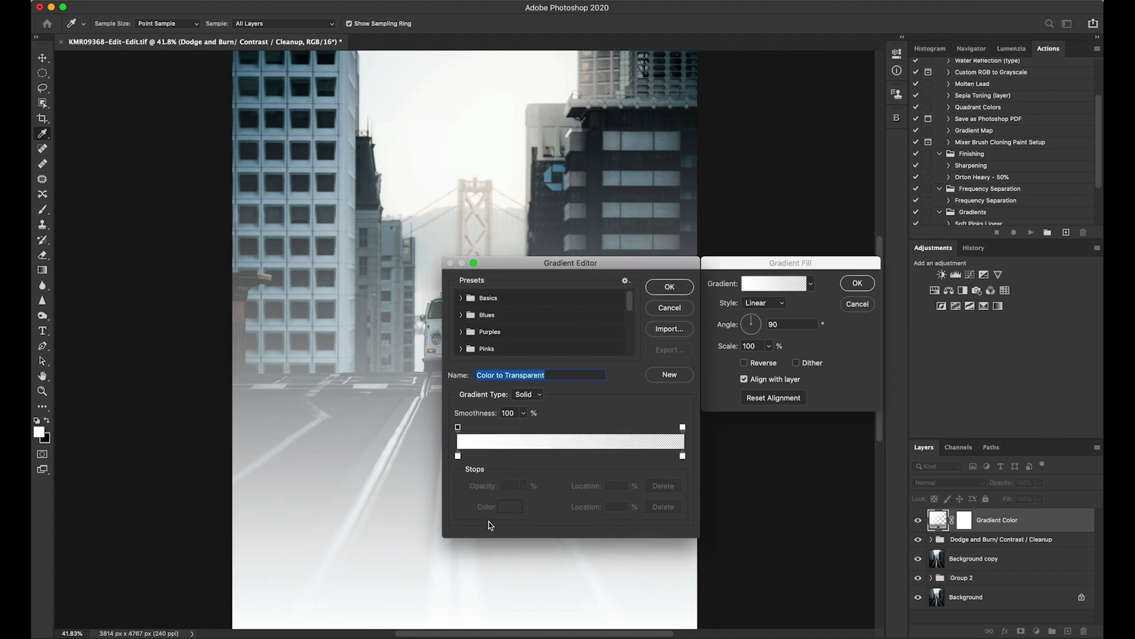
{"action": "left_click", "coordinate": [457, 457]}
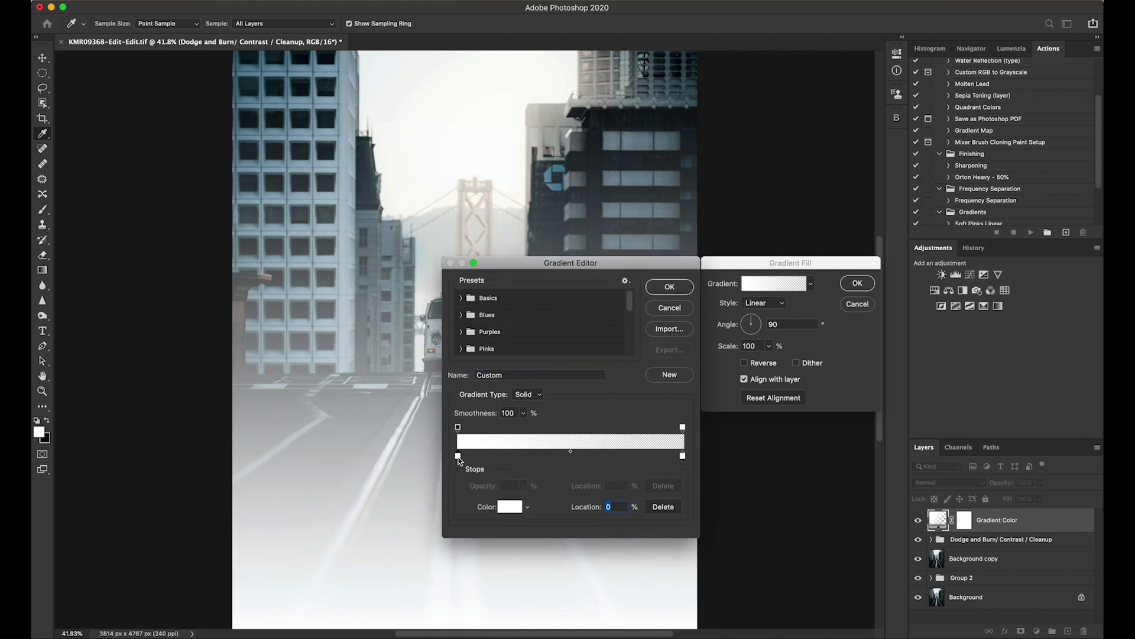
{"action": "left_click", "coordinate": [508, 507]}
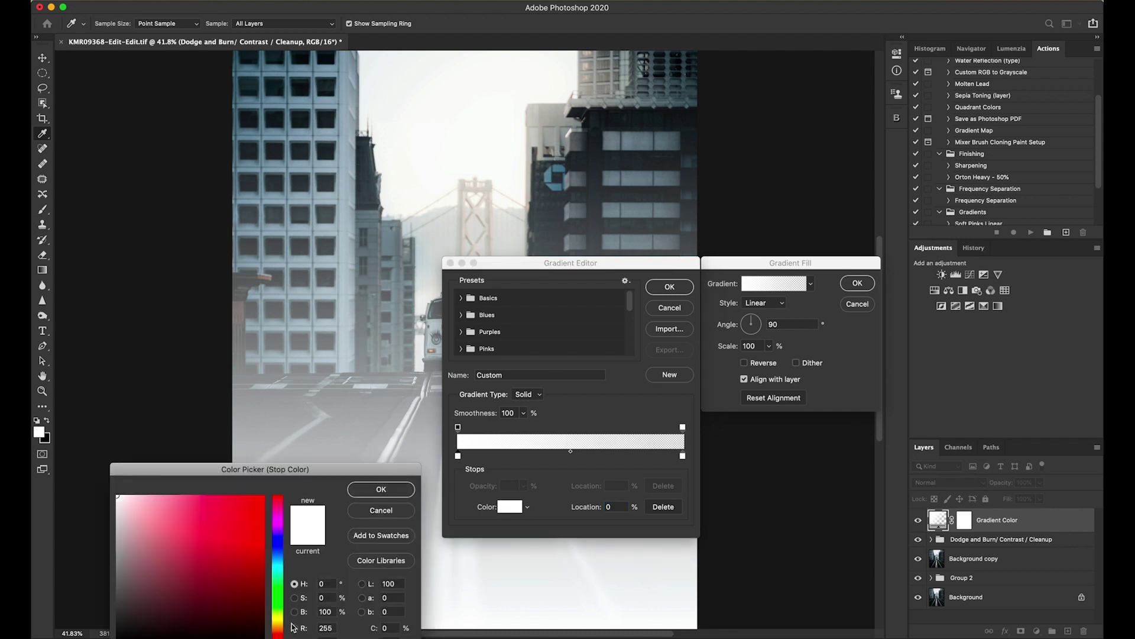
{"action": "left_click_drag", "start_coordinate": [285, 474], "coordinate": [306, 328]}
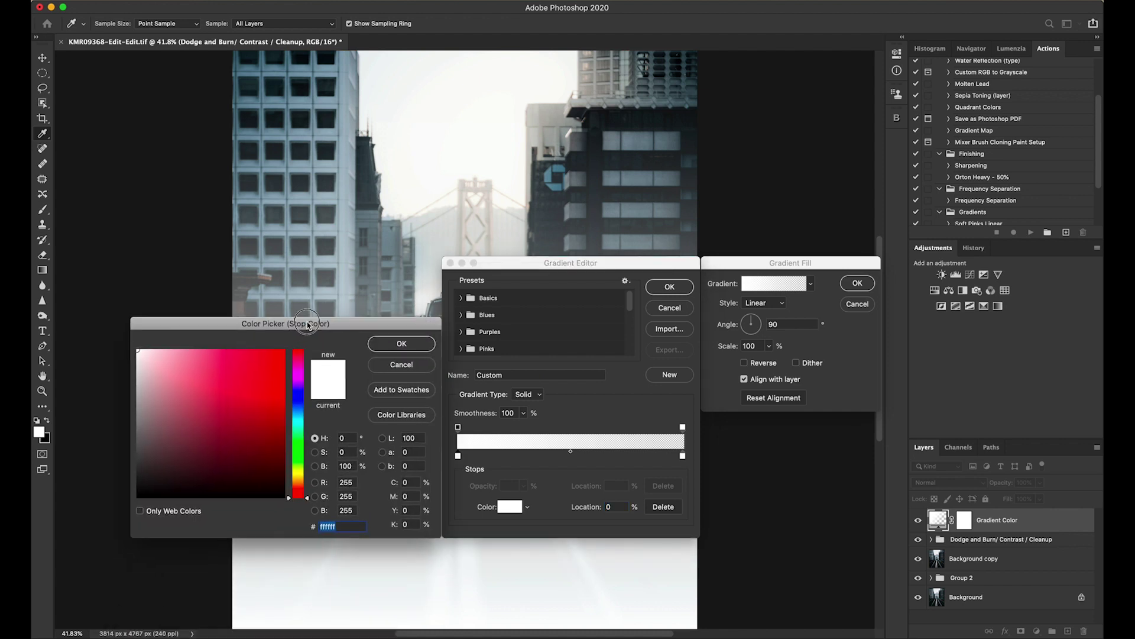
{"action": "left_click_drag", "start_coordinate": [307, 502], "coordinate": [308, 479]}
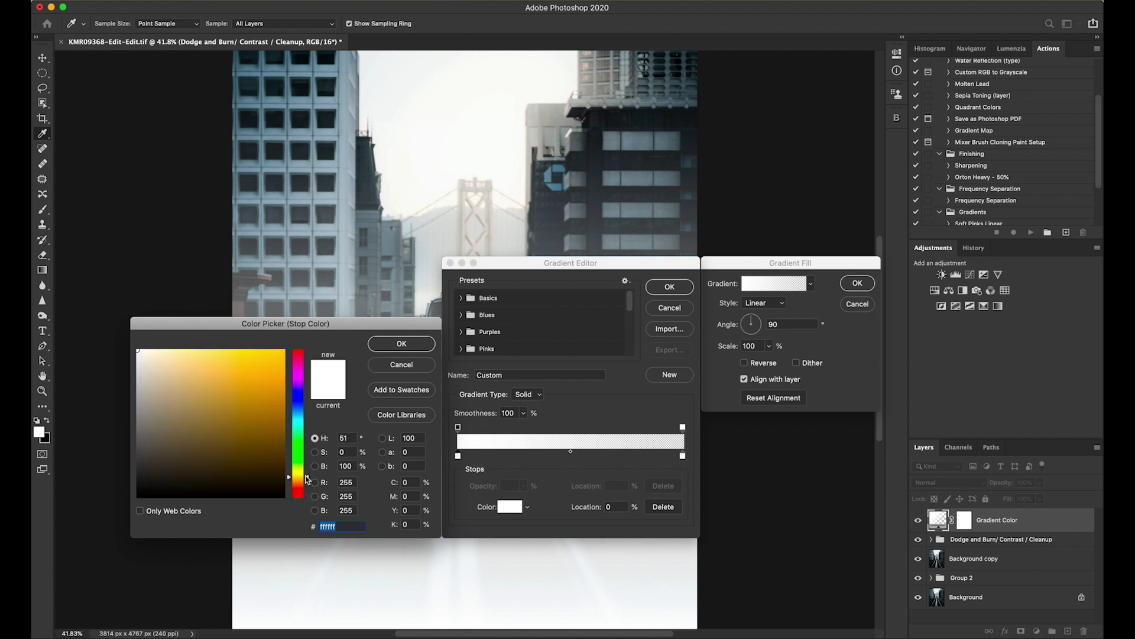
{"action": "left_click_drag", "start_coordinate": [192, 370], "coordinate": [178, 355]}
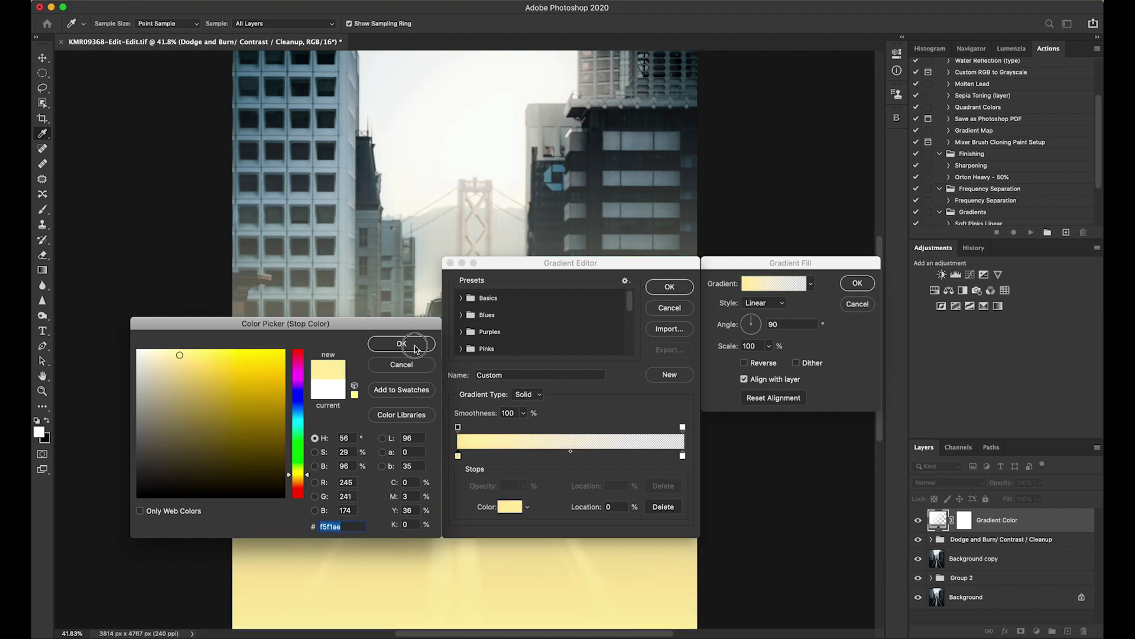
{"action": "left_click", "coordinate": [402, 344]}
{"action": "left_click_drag", "start_coordinate": [457, 456], "coordinate": [473, 459]}
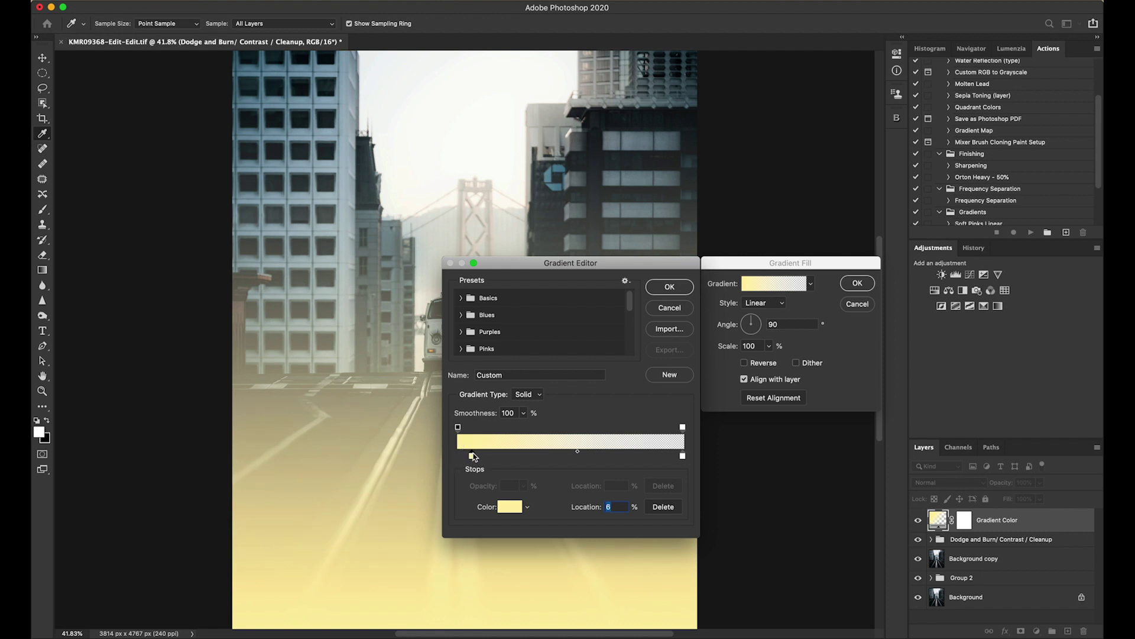
Add a second gradient stop coloured a warmer, deeper yellow.
{"action": "left_click", "coordinate": [506, 455]}
{"action": "left_click", "coordinate": [510, 506]}
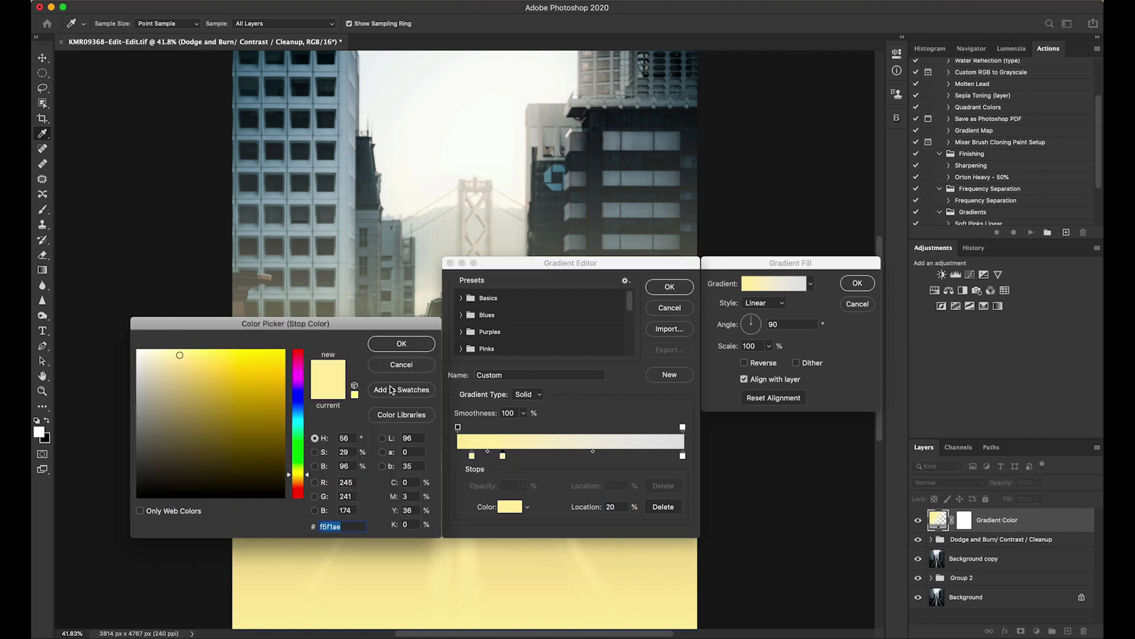
{"action": "left_click", "coordinate": [307, 477]}
{"action": "left_click", "coordinate": [307, 478]}
{"action": "left_click", "coordinate": [184, 359]}
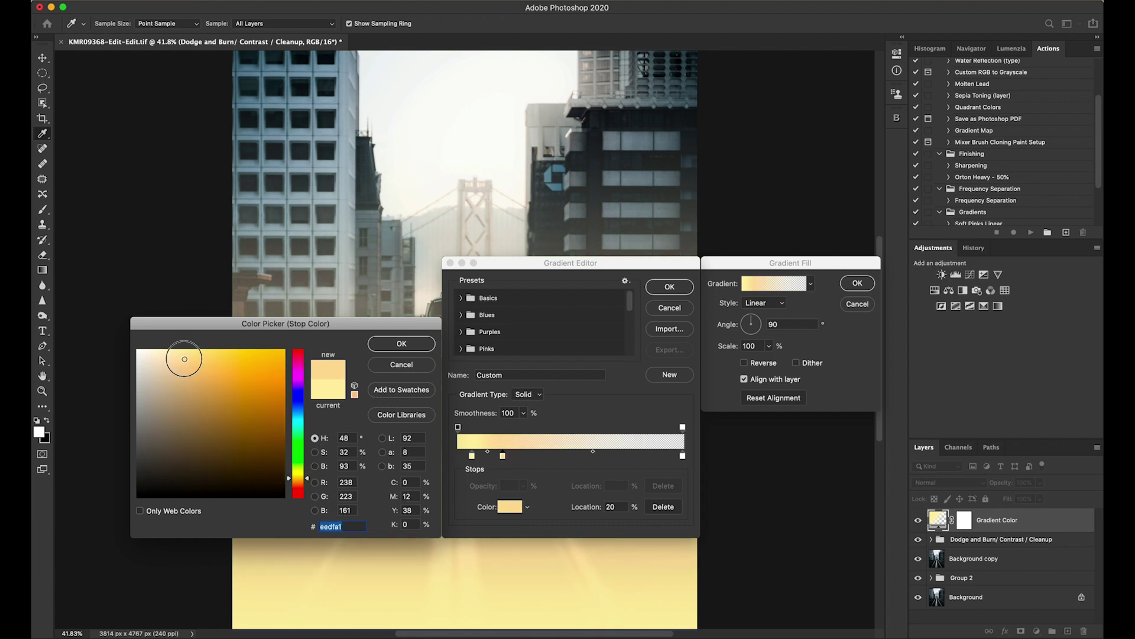
{"action": "left_click", "coordinate": [401, 343]}
Add a third, orange gradient stop and shift it slightly right.
{"action": "left_click", "coordinate": [535, 455]}
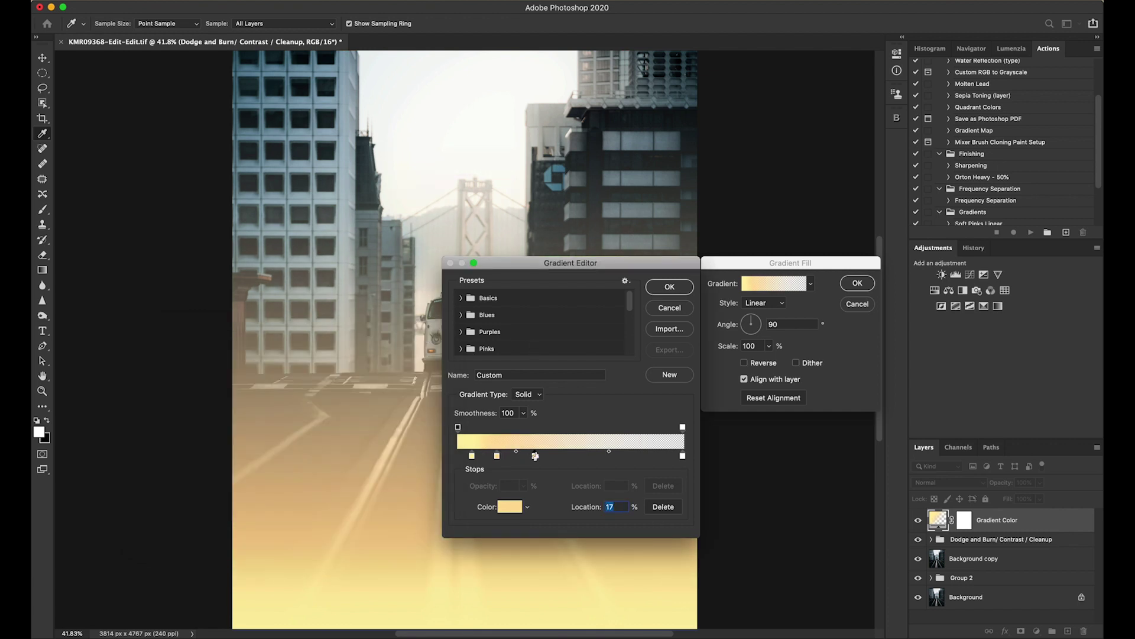
{"action": "left_click", "coordinate": [511, 514]}
{"action": "left_click", "coordinate": [201, 367]}
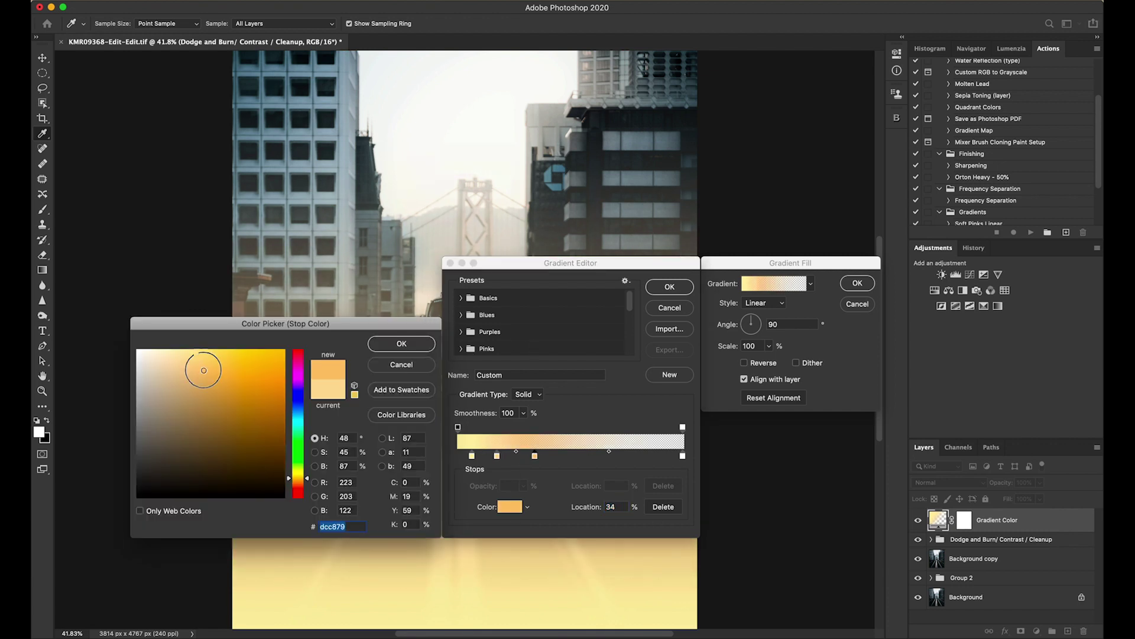
{"action": "left_click", "coordinate": [307, 481]}
{"action": "left_click_drag", "start_coordinate": [308, 483], "coordinate": [308, 481]}
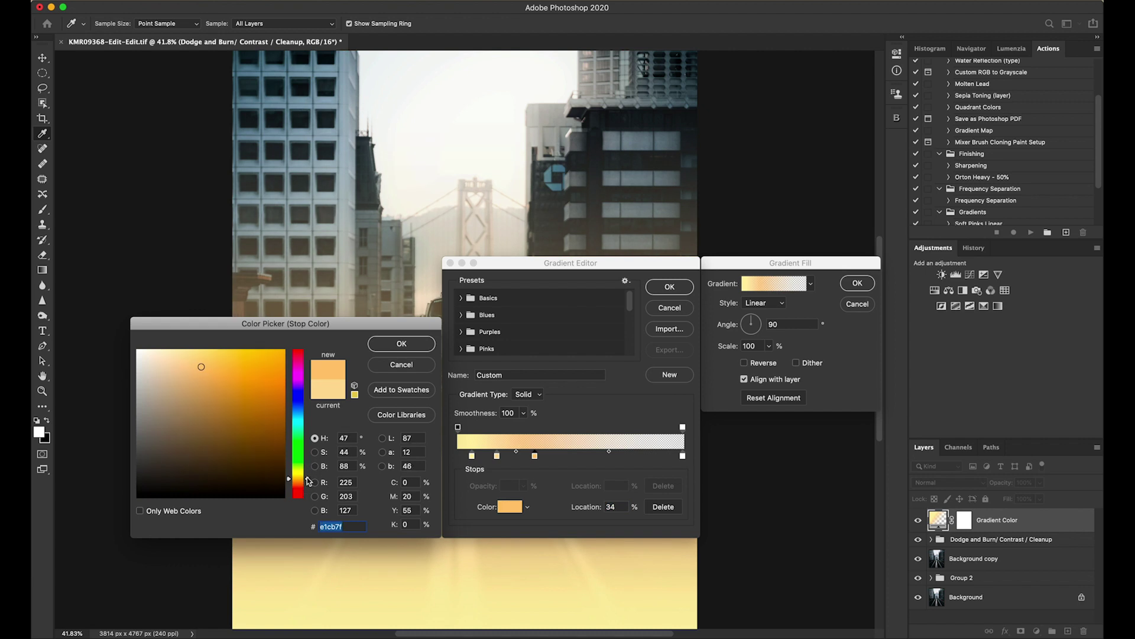
{"action": "left_click", "coordinate": [418, 345]}
{"action": "left_click_drag", "start_coordinate": [535, 456], "coordinate": [548, 456]}
Set the end stop to pale blue-grey cbd2d8 and reposition an orange stop.
{"action": "left_click", "coordinate": [683, 456]}
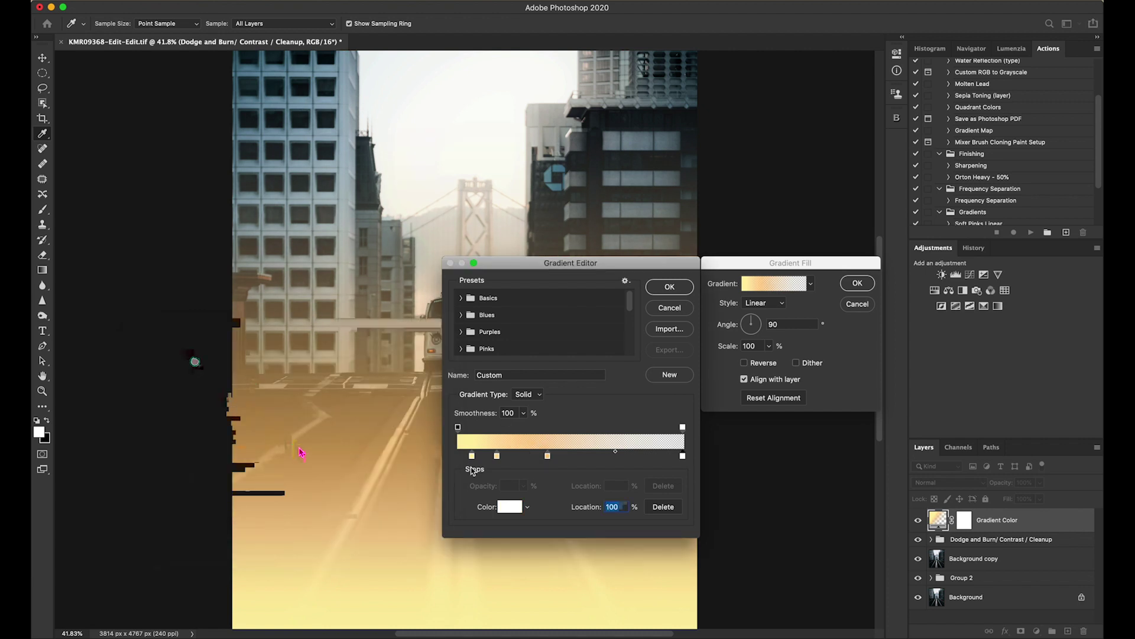
{"action": "left_click", "coordinate": [509, 506]}
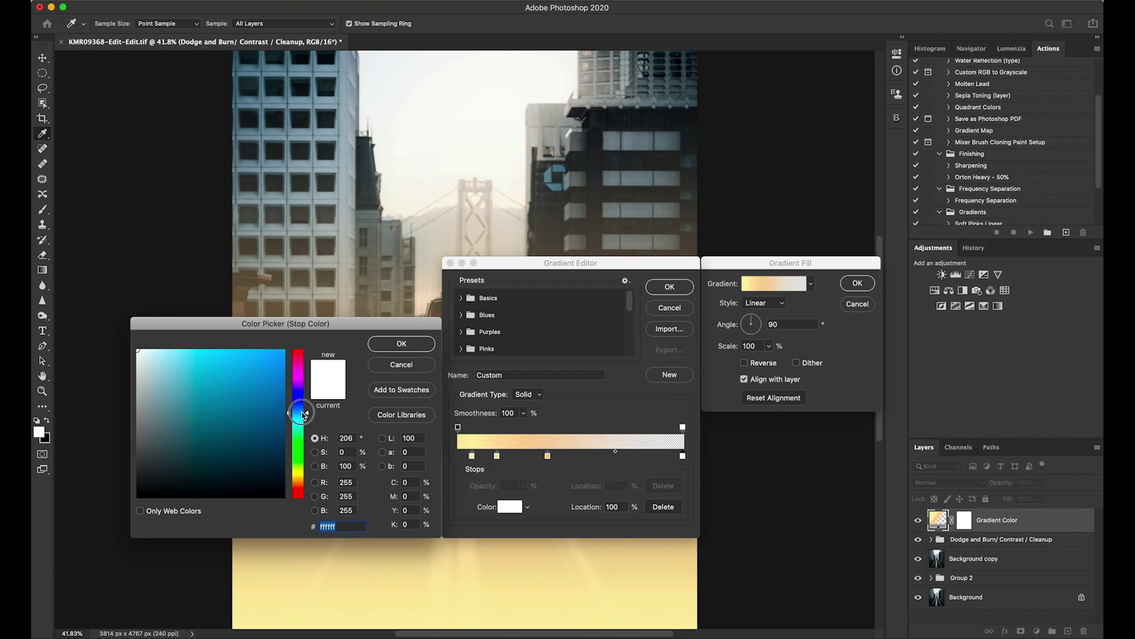
{"action": "left_click_drag", "start_coordinate": [148, 362], "coordinate": [145, 372]}
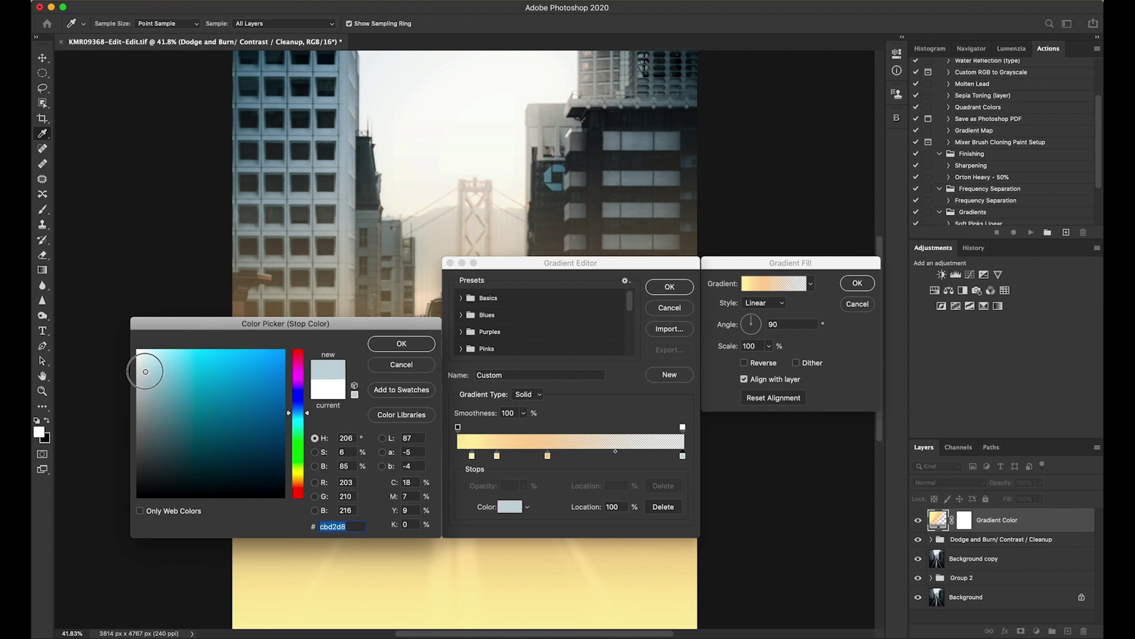
{"action": "left_click", "coordinate": [402, 344]}
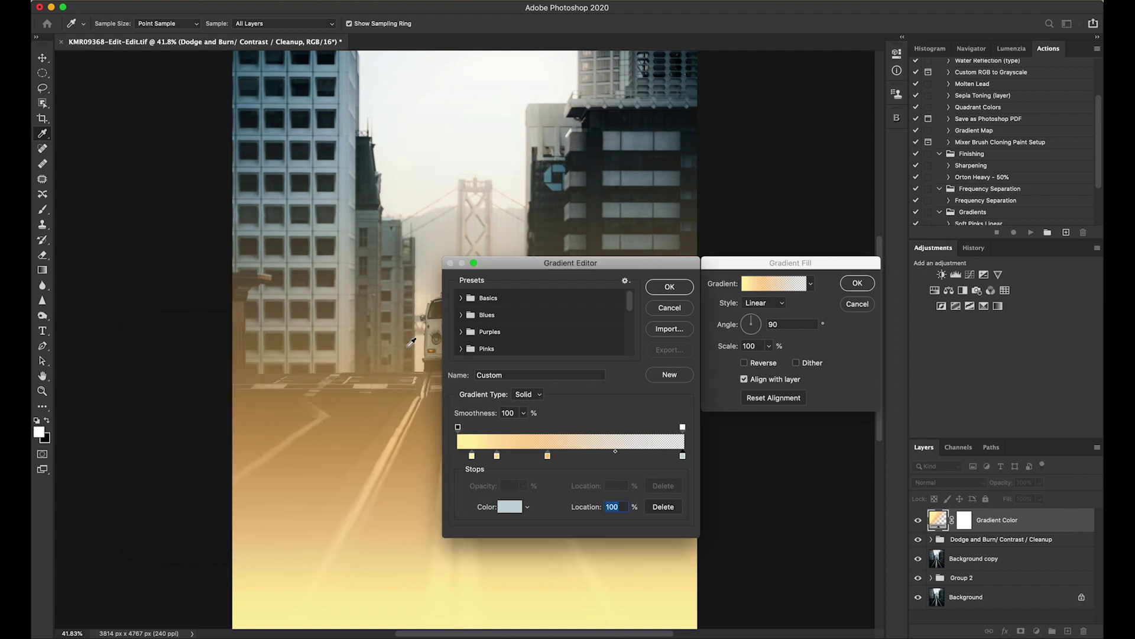
{"action": "left_click", "coordinate": [547, 455]}
{"action": "left_click_drag", "start_coordinate": [497, 455], "coordinate": [557, 456]}
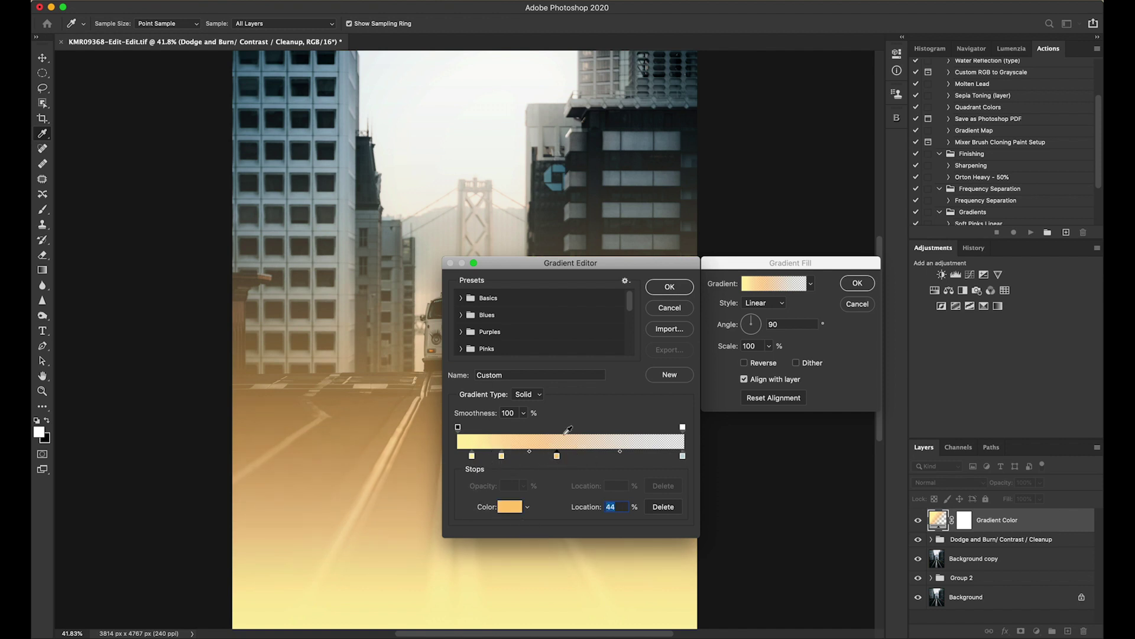
Accept the edited gradient, set the fill Style to Radial, and apply it.
{"action": "left_click", "coordinate": [665, 289]}
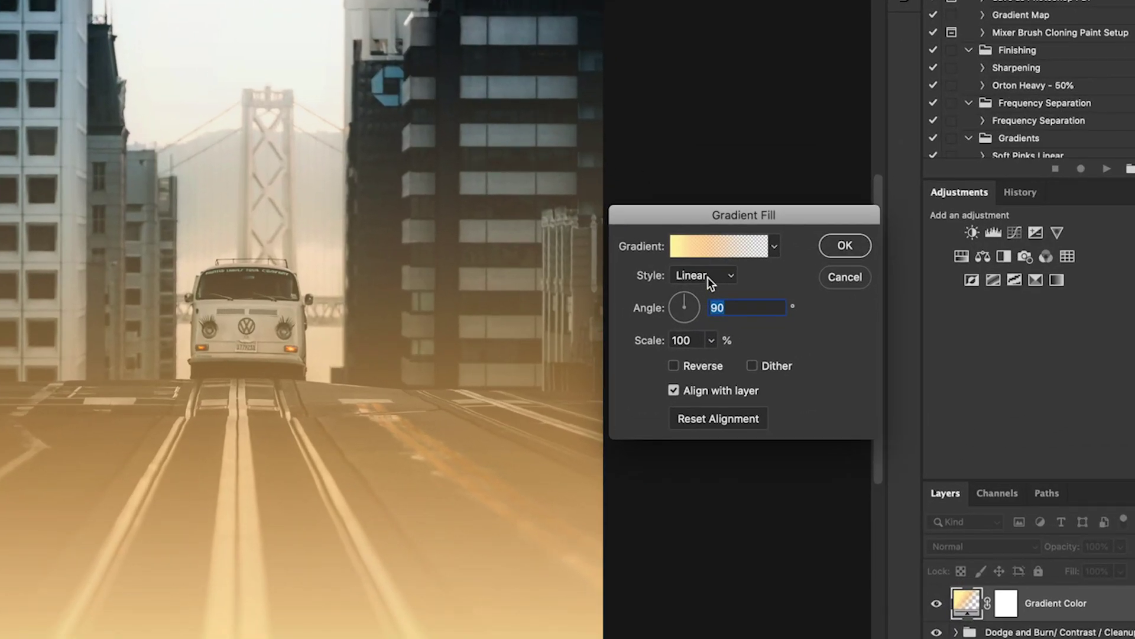
{"action": "left_click", "coordinate": [707, 277]}
{"action": "left_click", "coordinate": [706, 289]}
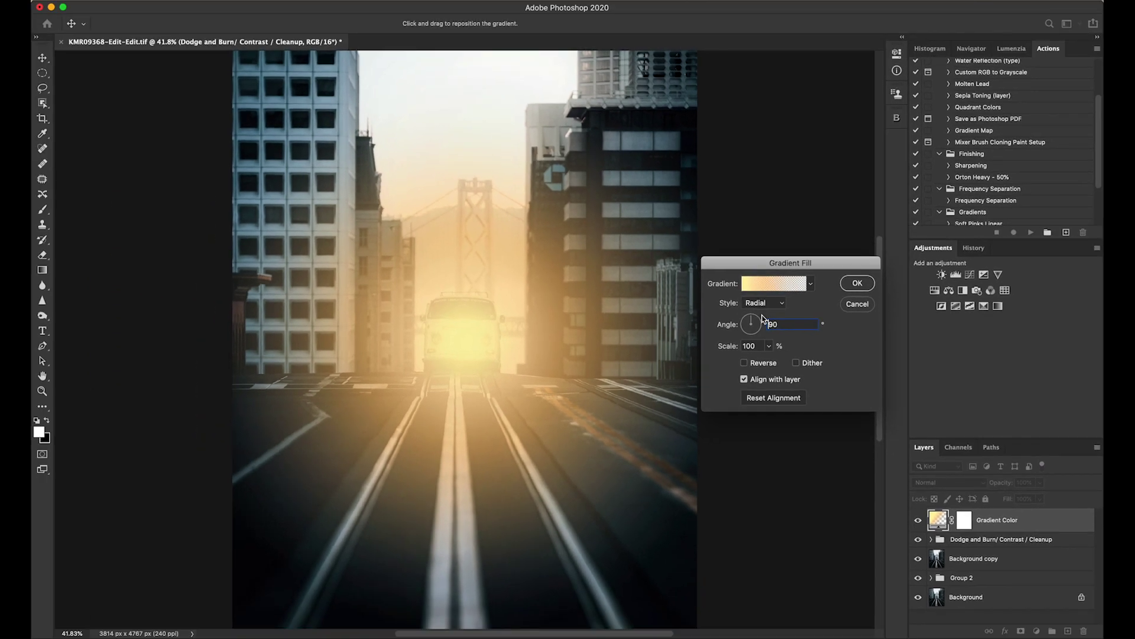
{"action": "key", "text": "Return"}
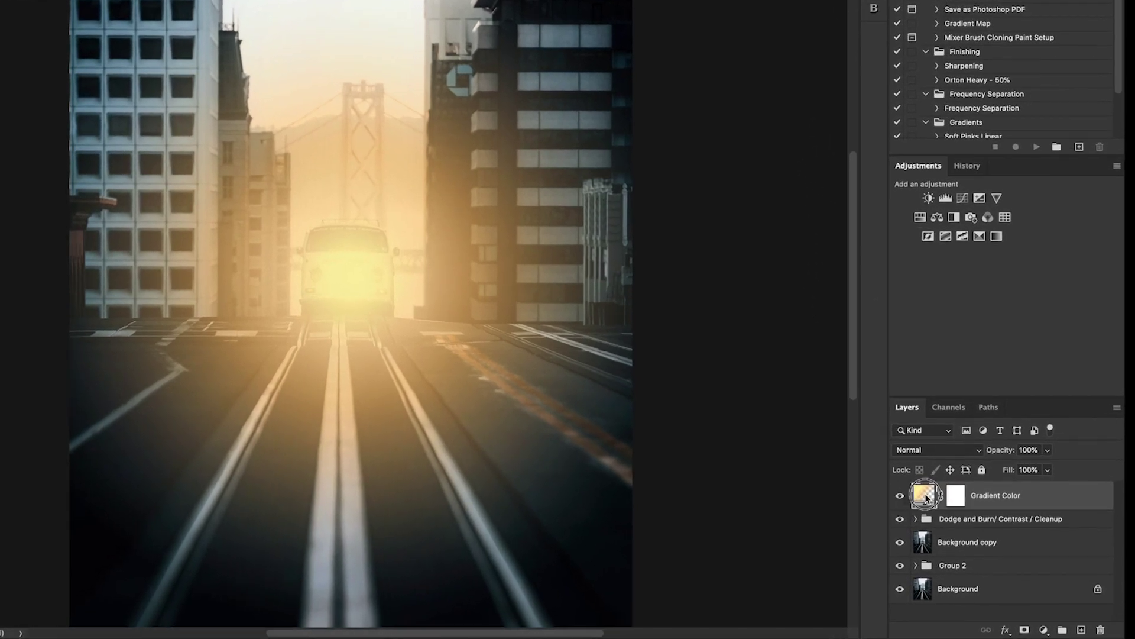
Drag the radial glow's centre into the top-right sky and set Scale to 75%.
{"action": "double_click", "coordinate": [939, 520]}
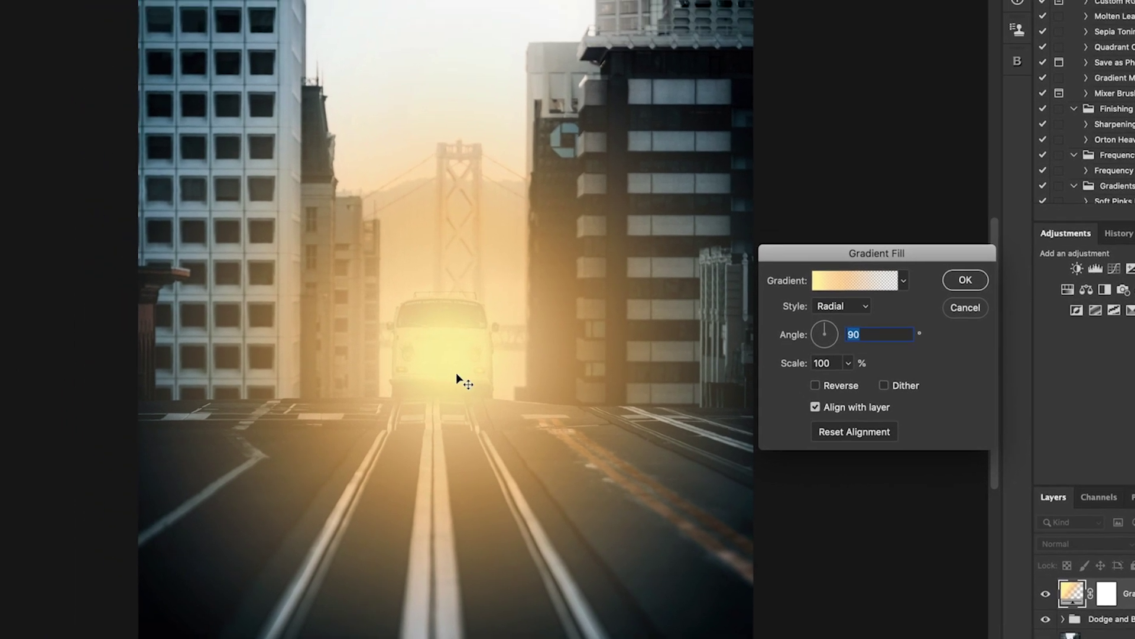
{"action": "left_click_drag", "start_coordinate": [456, 372], "coordinate": [584, 26]}
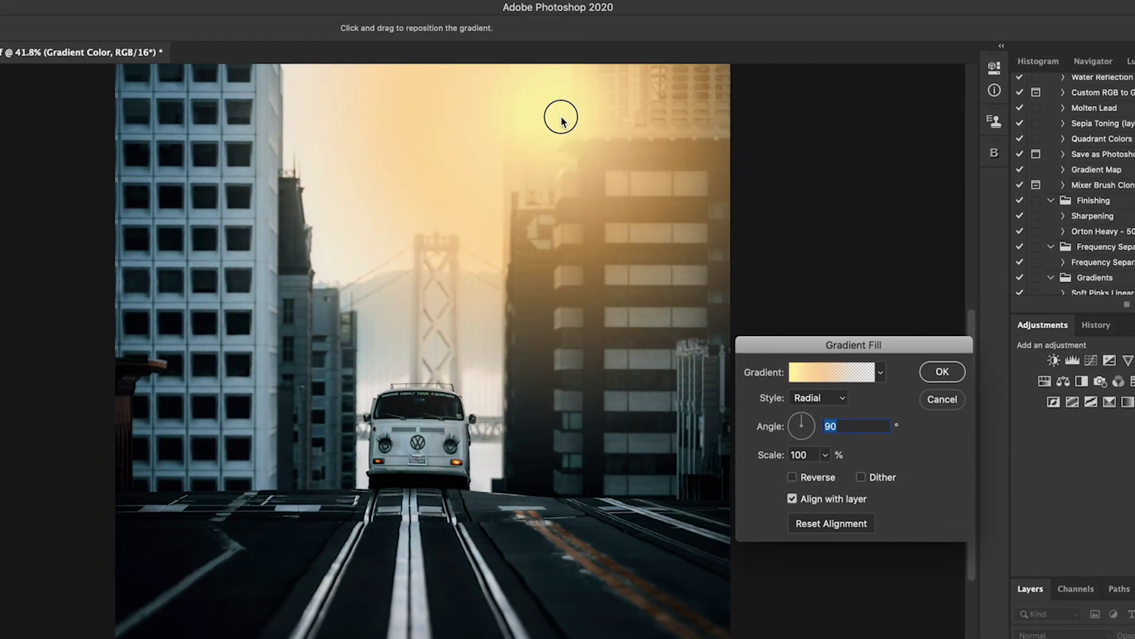
{"action": "left_click_drag", "start_coordinate": [561, 122], "coordinate": [565, 117]}
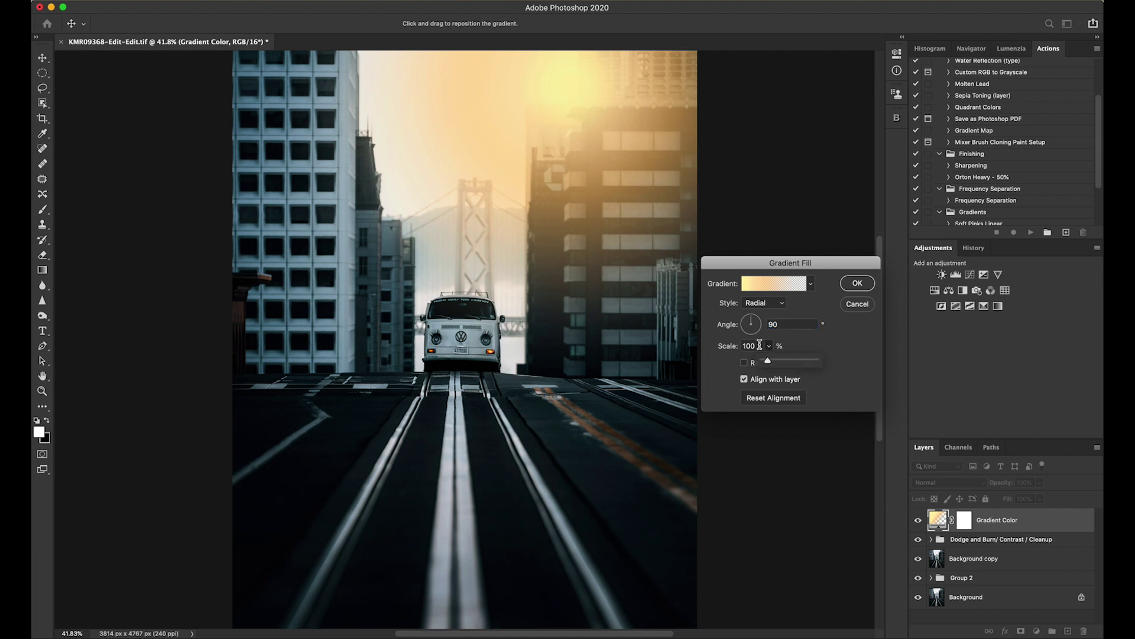
{"action": "double_click", "coordinate": [760, 344]}
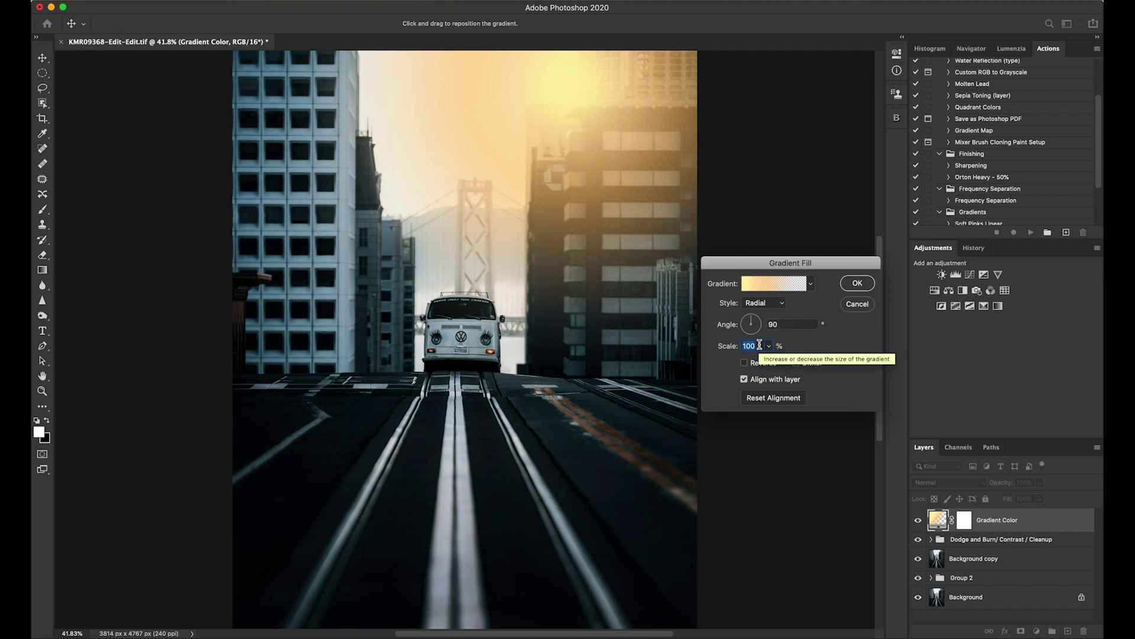
{"action": "type", "text": "75"}
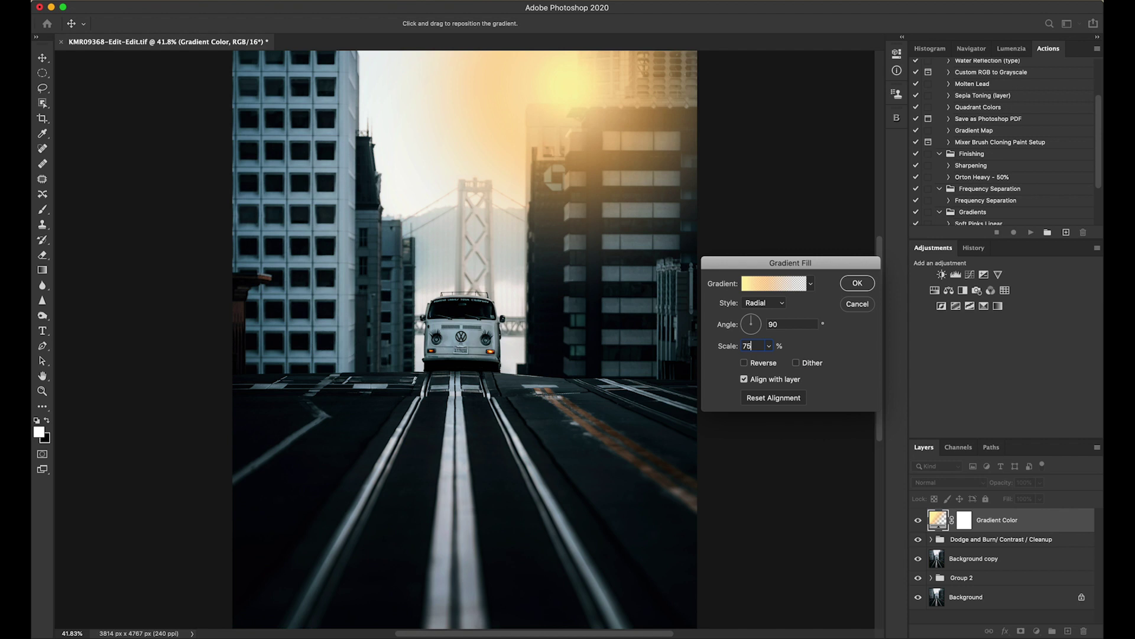
{"action": "key", "text": "Return"}
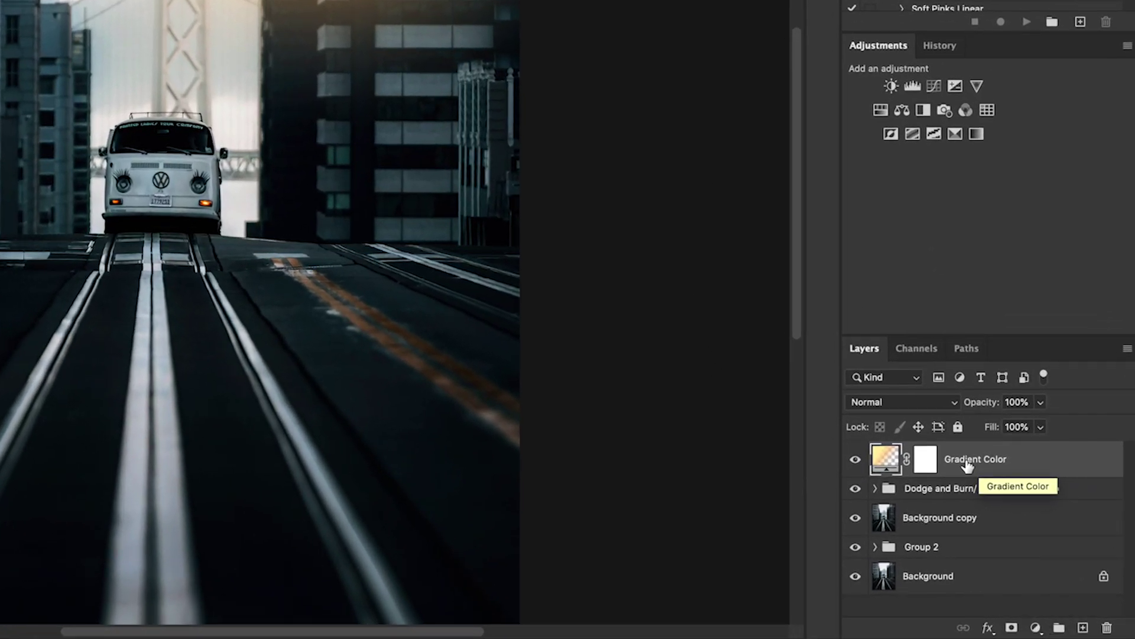
Try Soft Light, then set the Gradient Color layer's blend mode to Hard Light.
{"action": "left_click", "coordinate": [917, 407]}
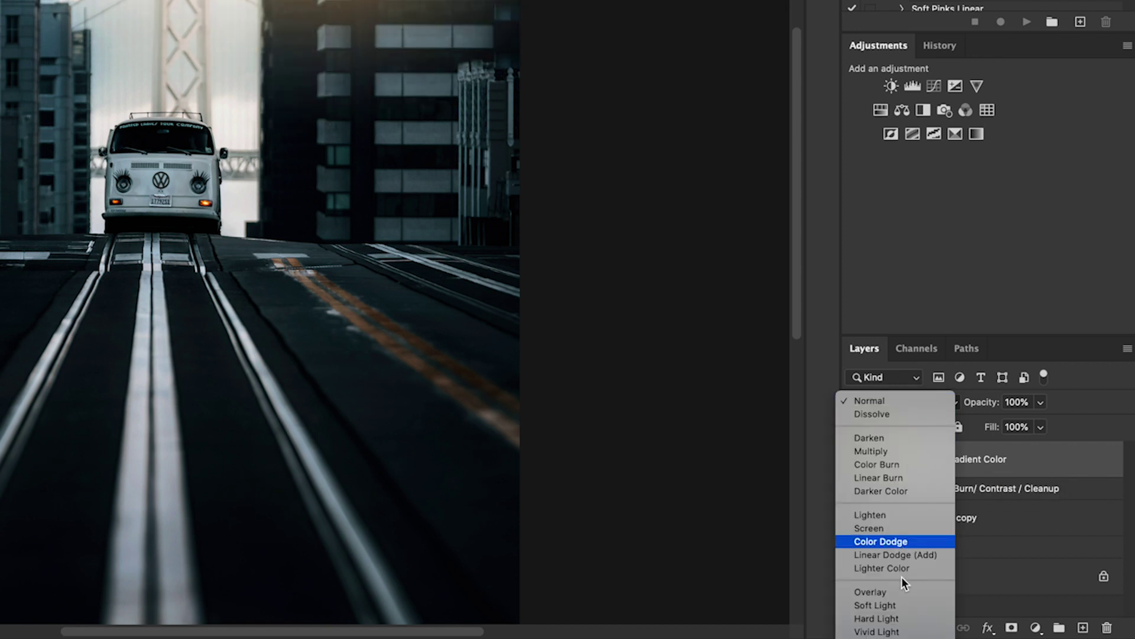
{"action": "left_click", "coordinate": [887, 620]}
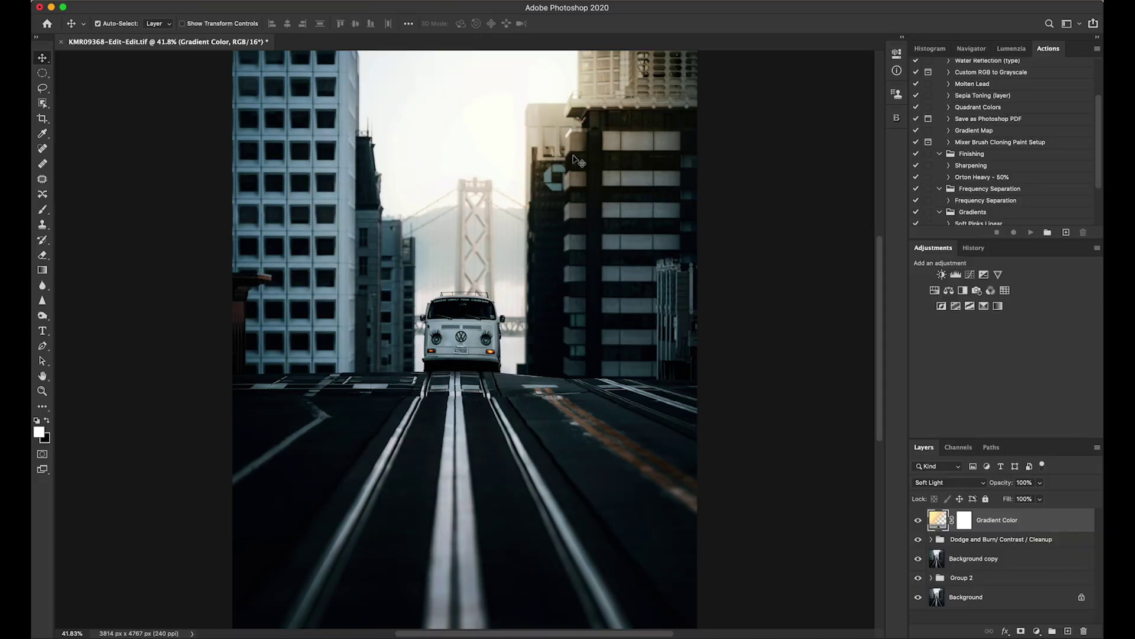
{"action": "left_click", "coordinate": [959, 486]}
{"action": "left_click", "coordinate": [954, 495]}
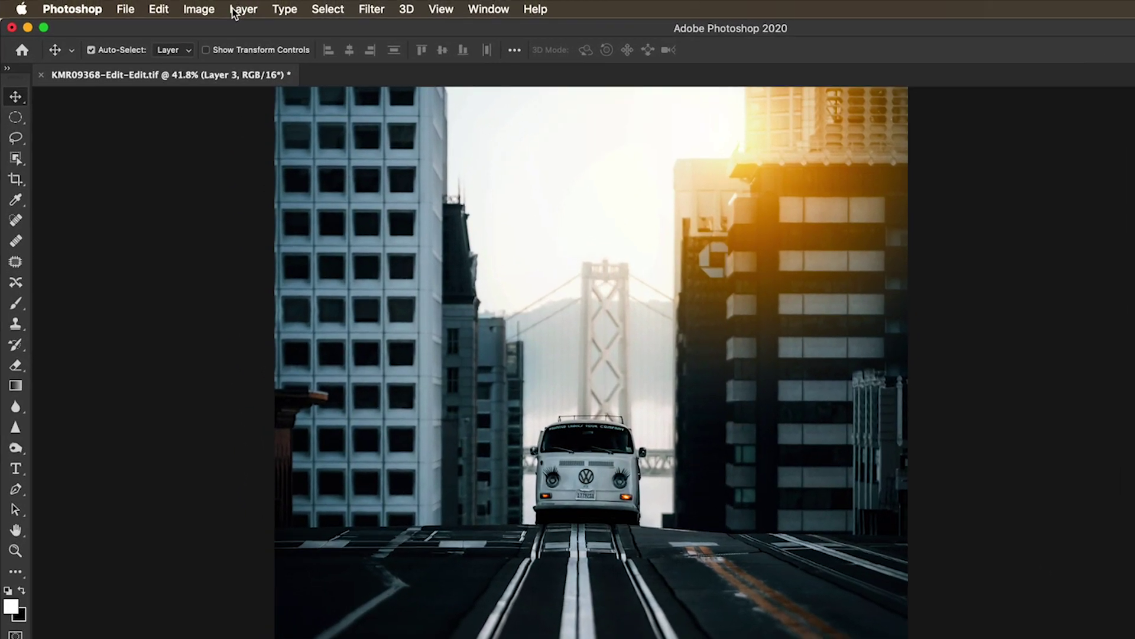
Fill Layer 3 with black and lower its opacity to 61%.
{"action": "left_click", "coordinate": [175, 9]}
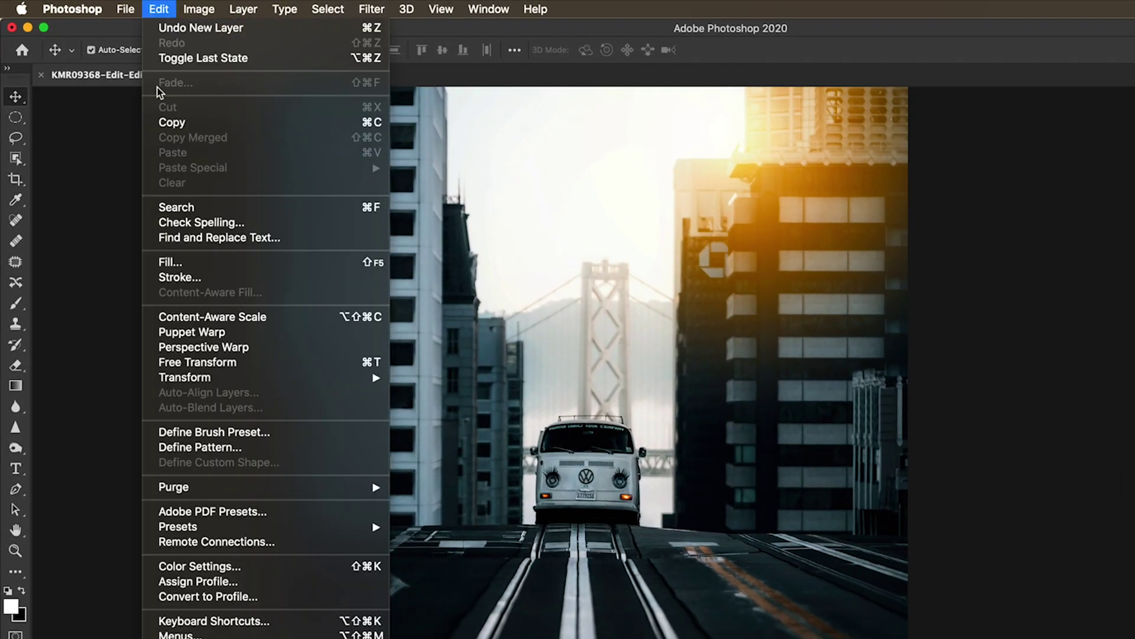
{"action": "left_click", "coordinate": [171, 263]}
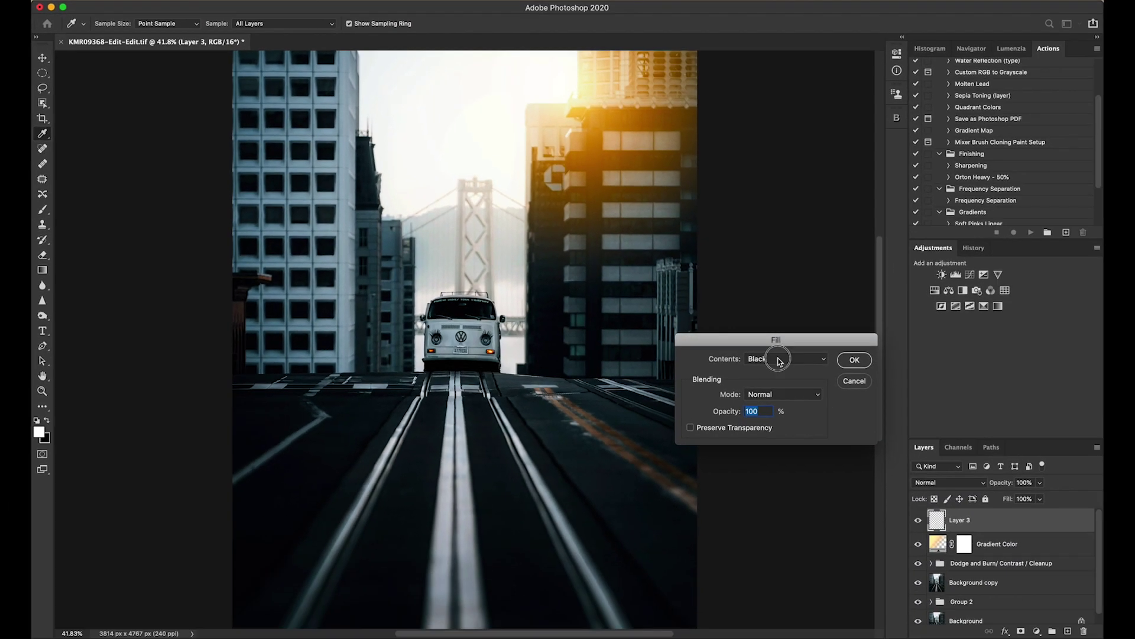
{"action": "left_click", "coordinate": [779, 358]}
{"action": "left_click", "coordinate": [780, 359]}
{"action": "left_click", "coordinate": [854, 360]}
{"action": "left_click", "coordinate": [1041, 483]}
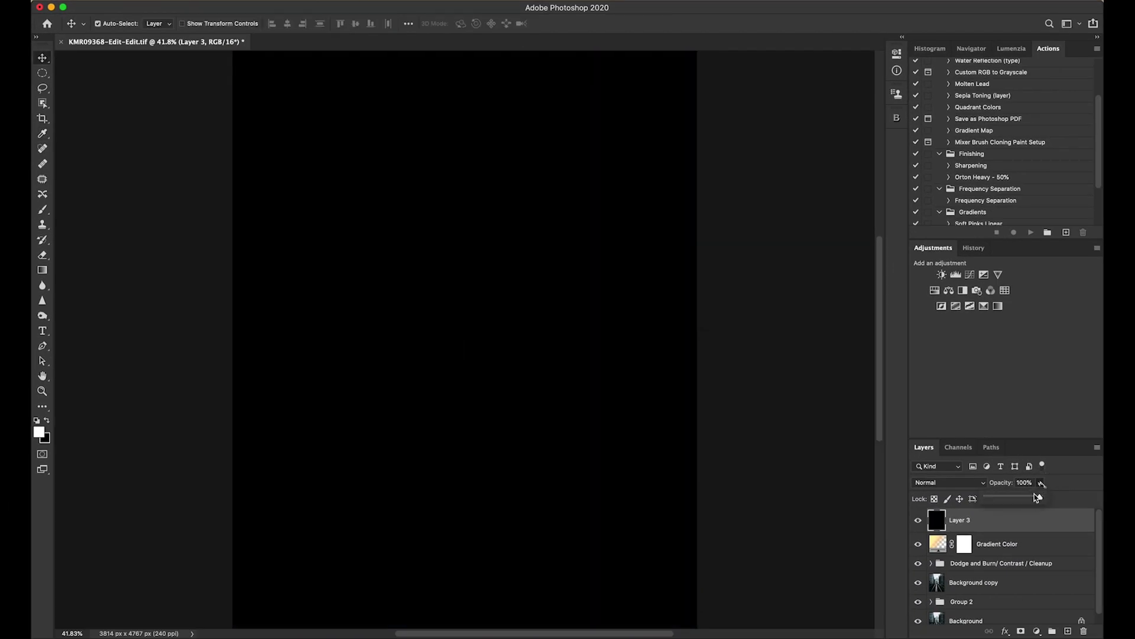
{"action": "left_click_drag", "start_coordinate": [1030, 501], "coordinate": [1021, 500]}
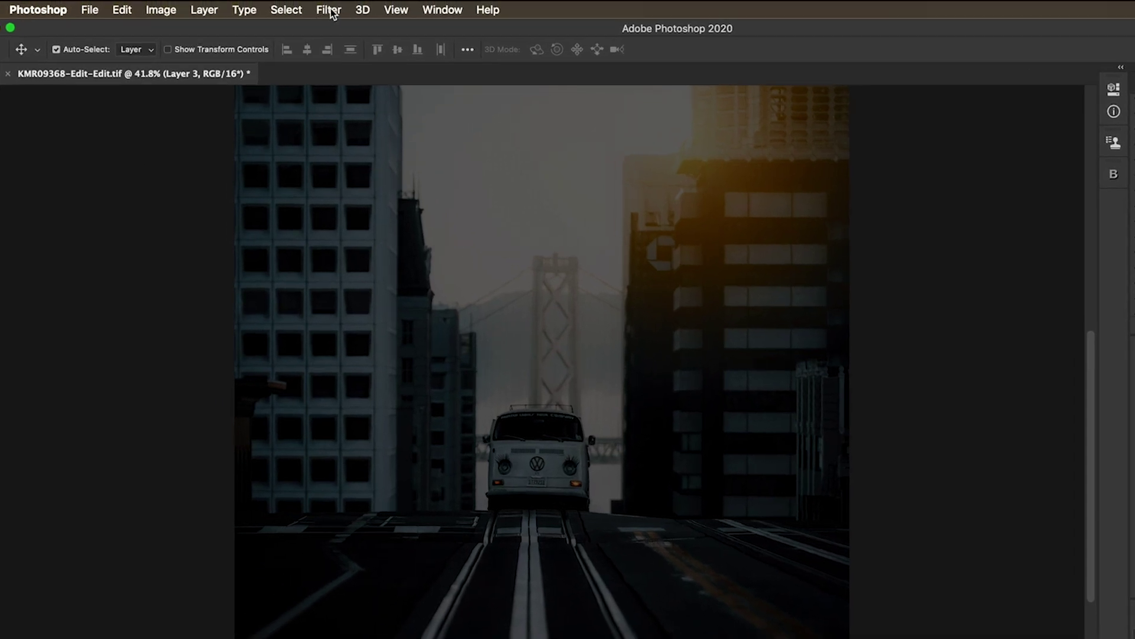
Start a Lens Flare render filter and try several lens types, settling on 35mm Prime.
{"action": "left_click", "coordinate": [330, 10]}
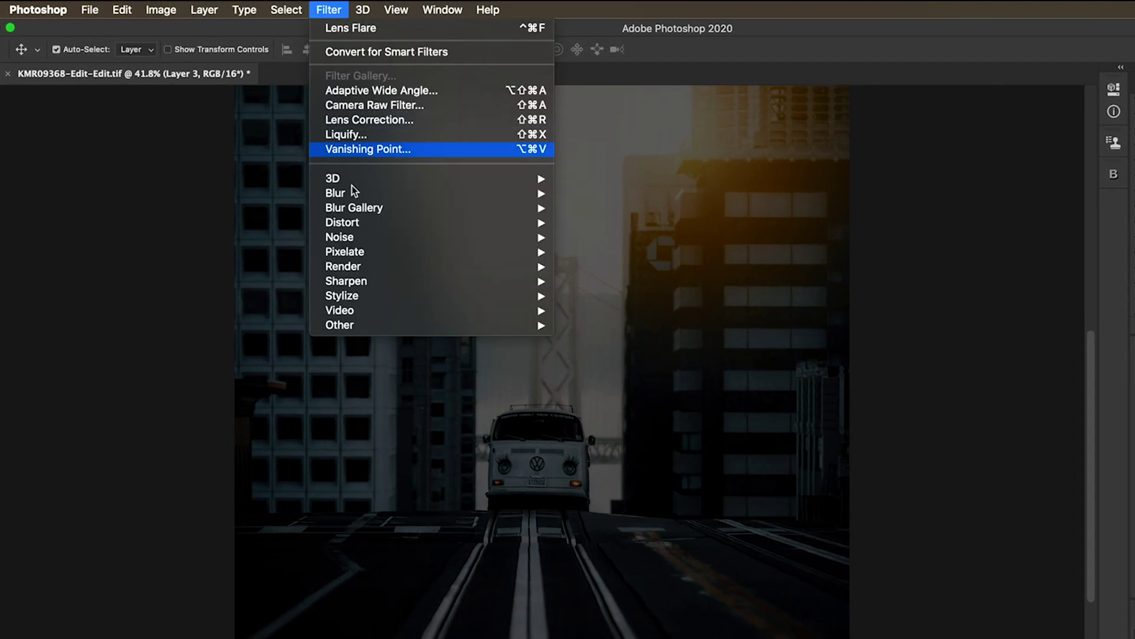
{"action": "mouse_move", "coordinate": [369, 269]}
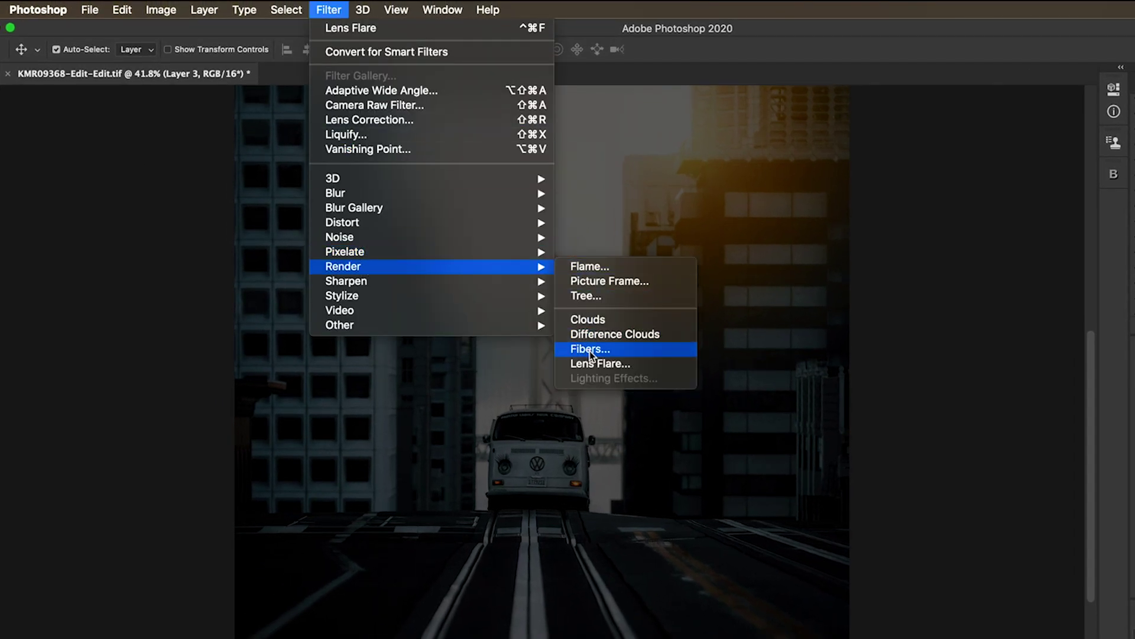
{"action": "left_click", "coordinate": [591, 363]}
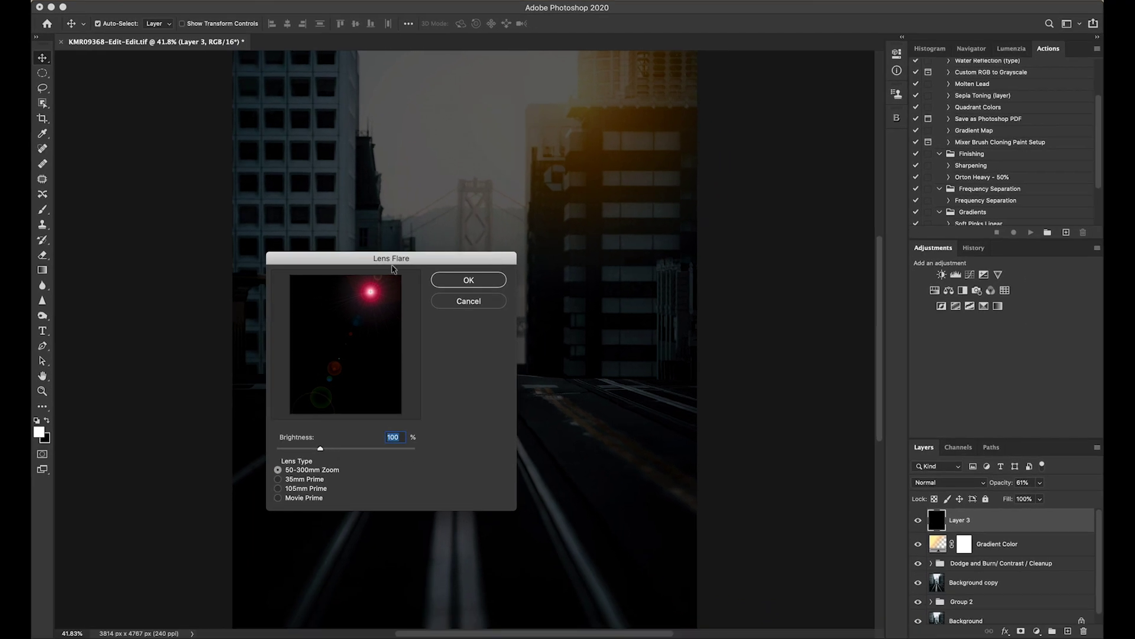
{"action": "left_click", "coordinate": [304, 479]}
{"action": "left_click", "coordinate": [295, 488]}
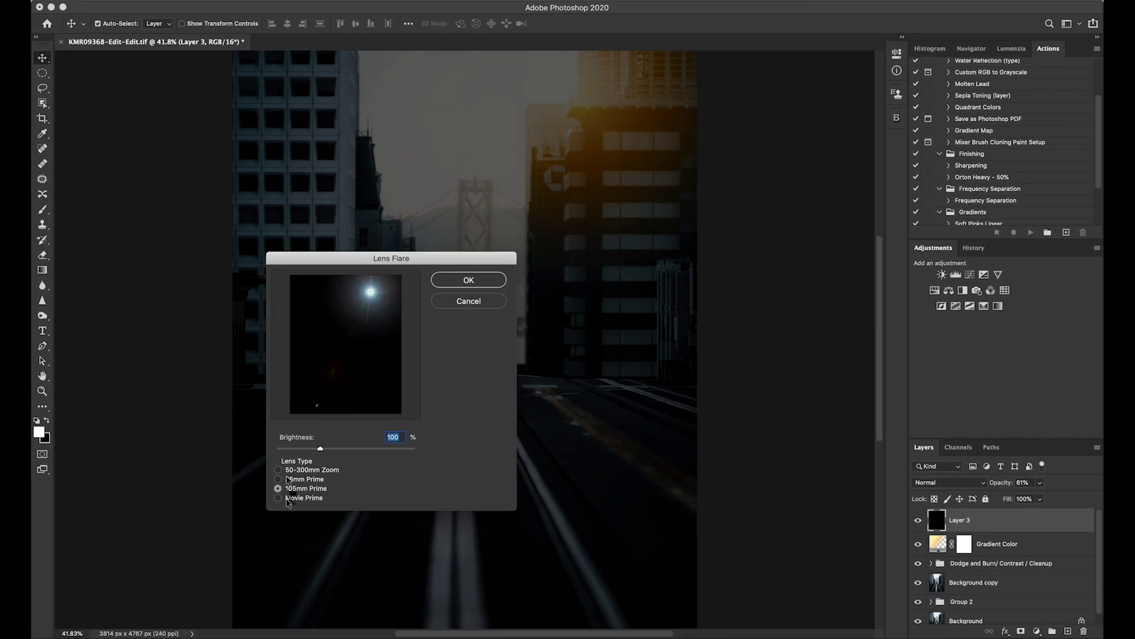
{"action": "left_click", "coordinate": [293, 497]}
{"action": "left_click", "coordinate": [296, 488]}
{"action": "left_click", "coordinate": [296, 480]}
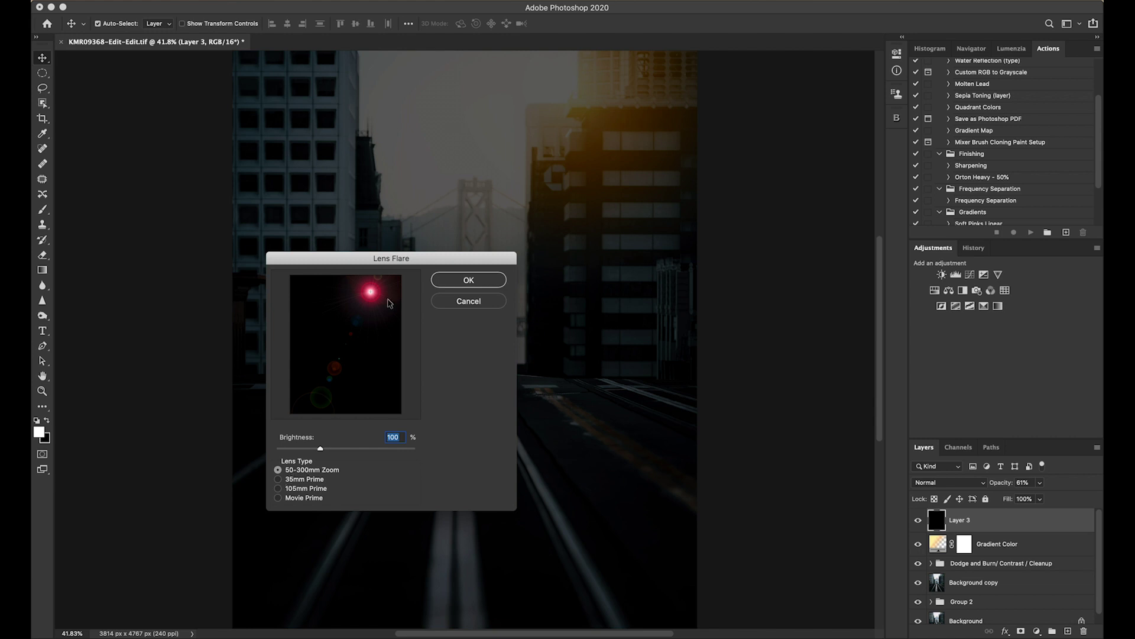
Place the flare centre at the top right, apply it, and nudge it over the sun.
{"action": "left_click_drag", "start_coordinate": [367, 295], "coordinate": [376, 293]}
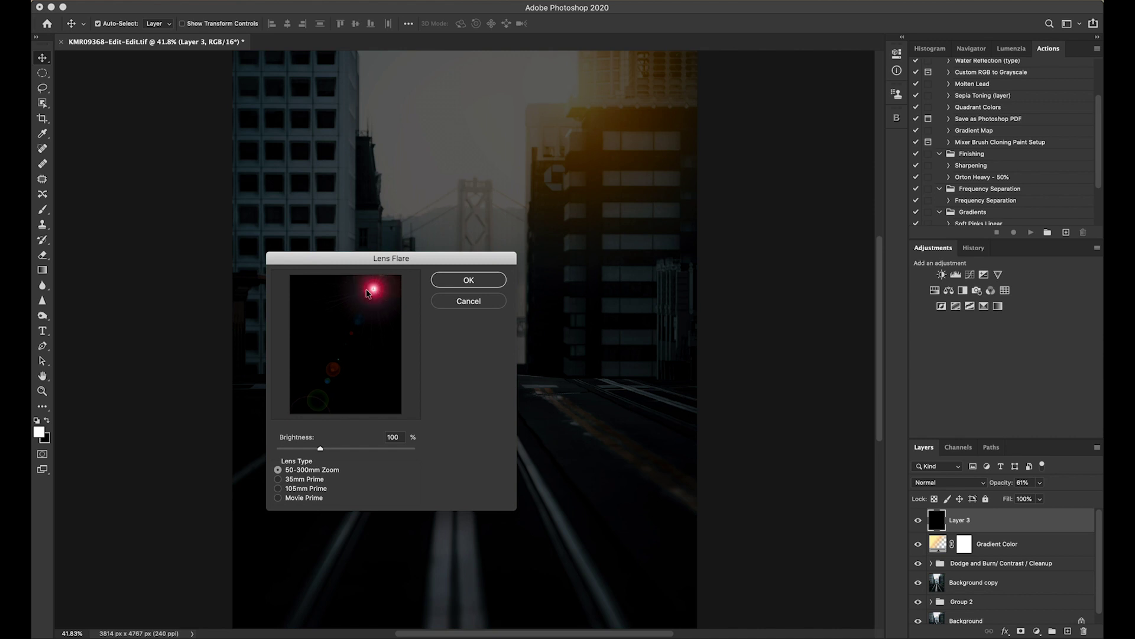
{"action": "left_click_drag", "start_coordinate": [367, 292], "coordinate": [373, 290]}
{"action": "key", "text": "Return"}
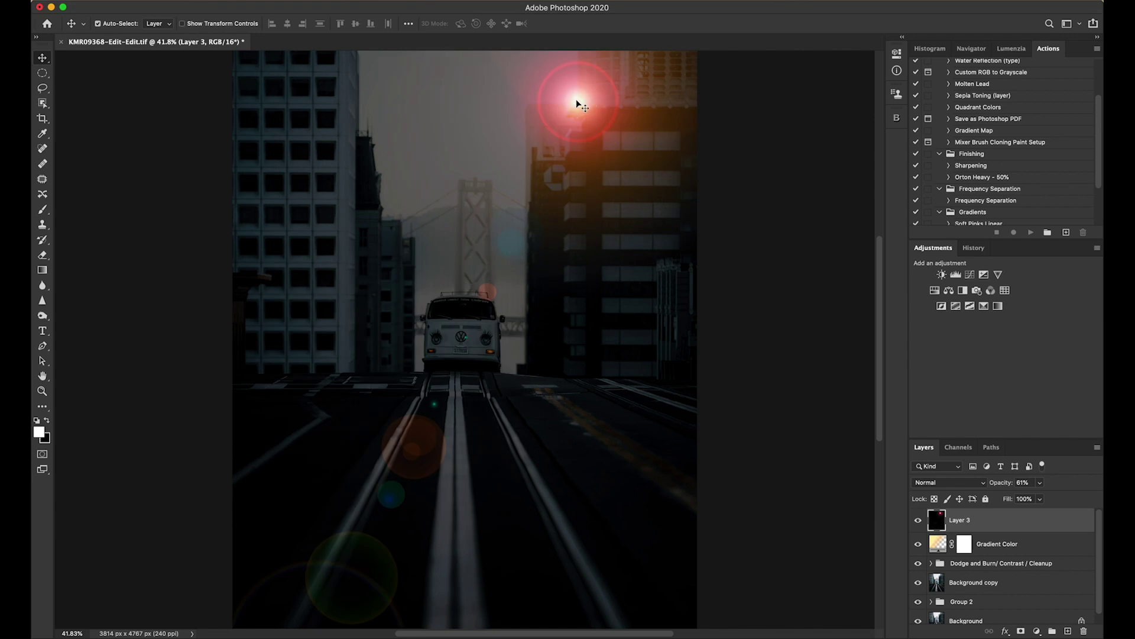
{"action": "left_click_drag", "start_coordinate": [579, 112], "coordinate": [575, 105]}
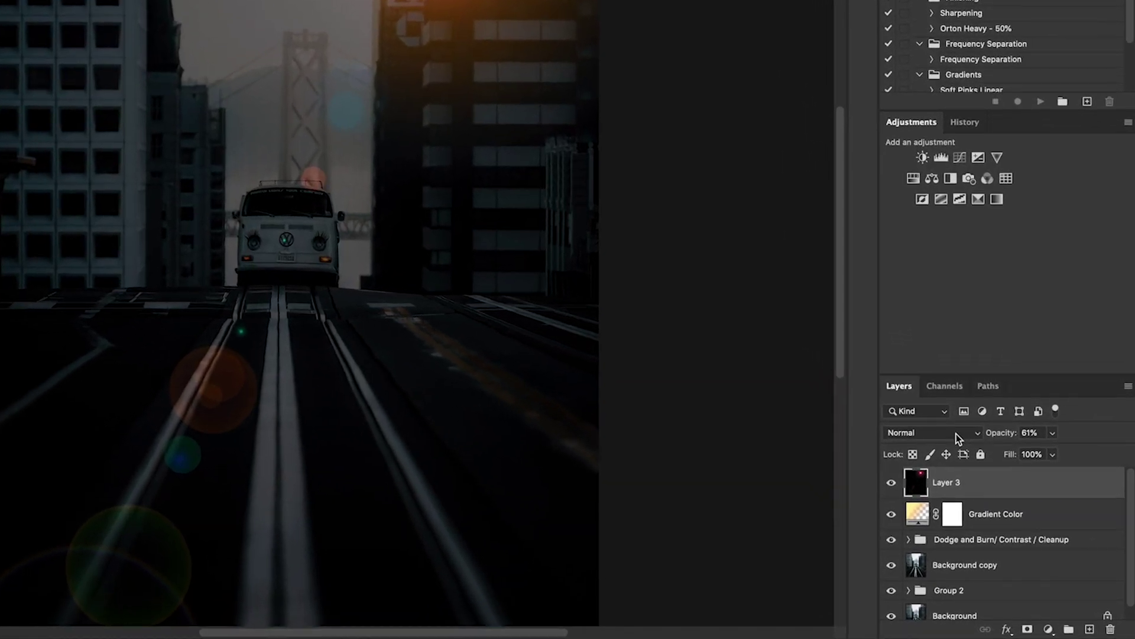
Set Layer 3's blend mode to Screen and nudge the flare slightly up-left.
{"action": "left_click", "coordinate": [966, 483]}
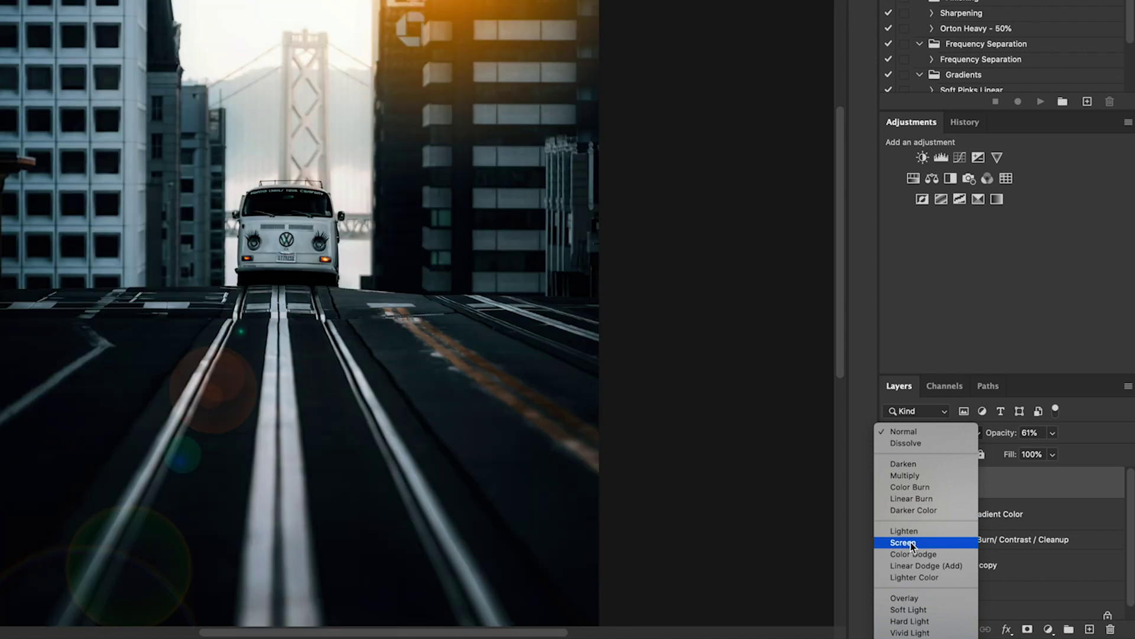
{"action": "left_click", "coordinate": [911, 541]}
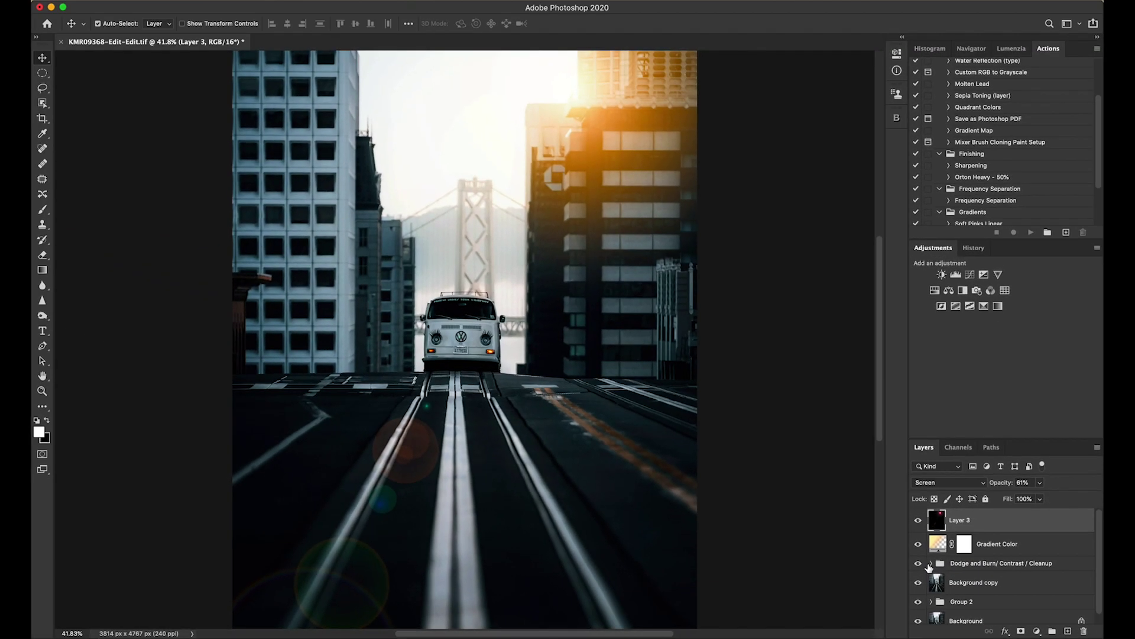
{"action": "left_click_drag", "start_coordinate": [622, 105], "coordinate": [615, 96]}
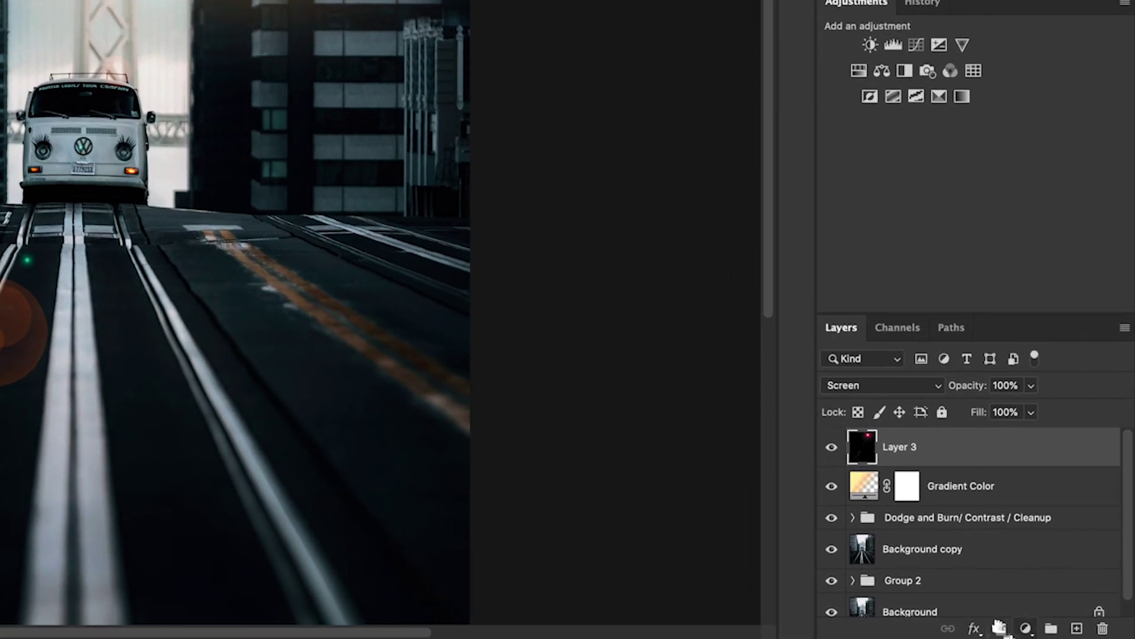
Add a mask to Layer 3 and paint out the road flare circles with a soft 1500 px low-flow brush.
{"action": "left_click", "coordinate": [1000, 628]}
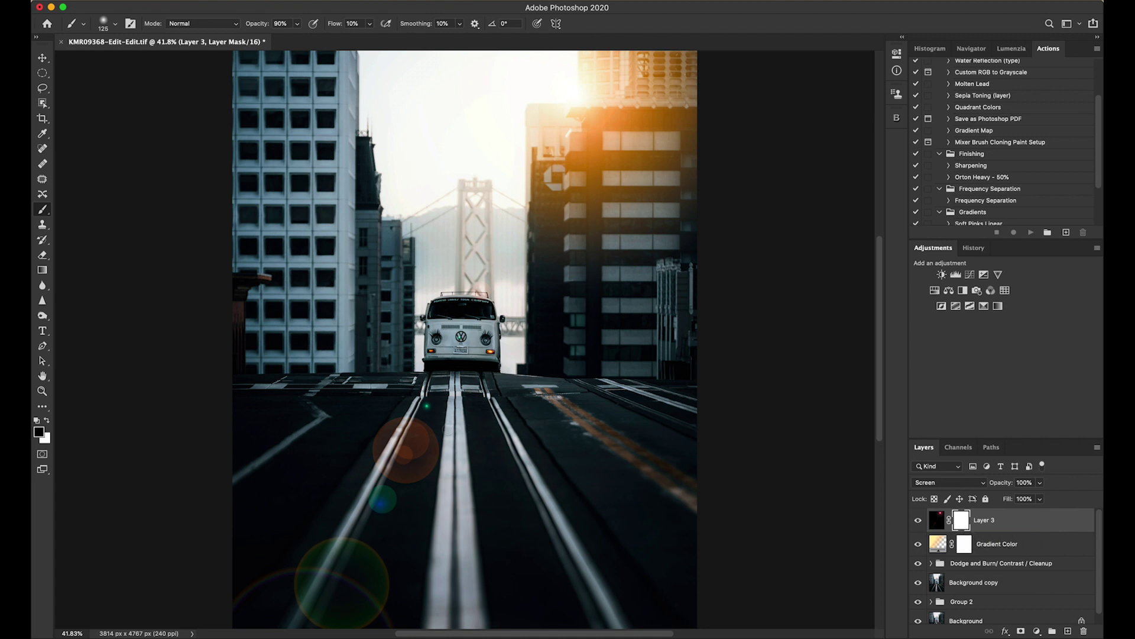
{"action": "key", "text": "bracketright"}
{"action": "key", "text": "bracketright"}
{"action": "key", "text": "bracketright"}
{"action": "key", "text": "bracketright"}
{"action": "left_click", "coordinate": [283, 23]}
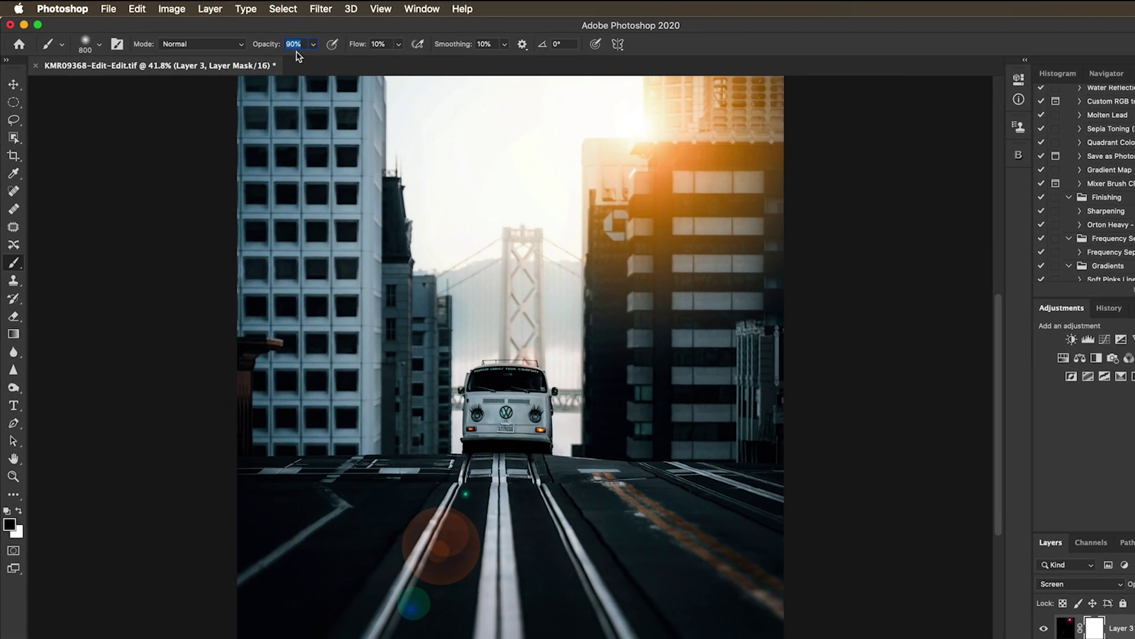
{"action": "left_click", "coordinate": [313, 45]}
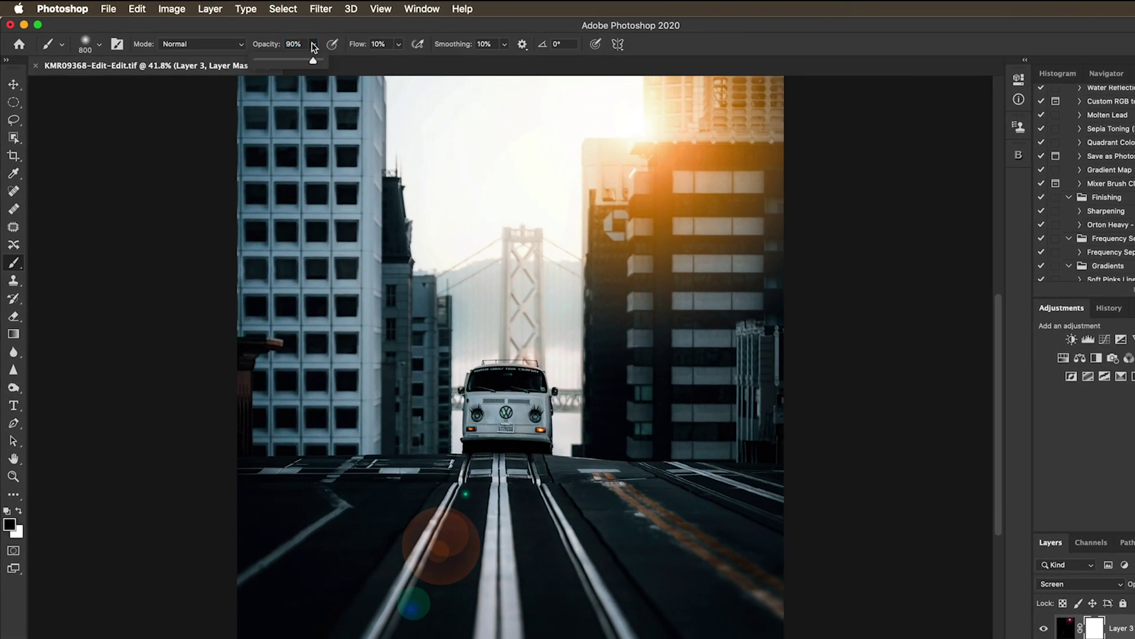
{"action": "left_click", "coordinate": [100, 46]}
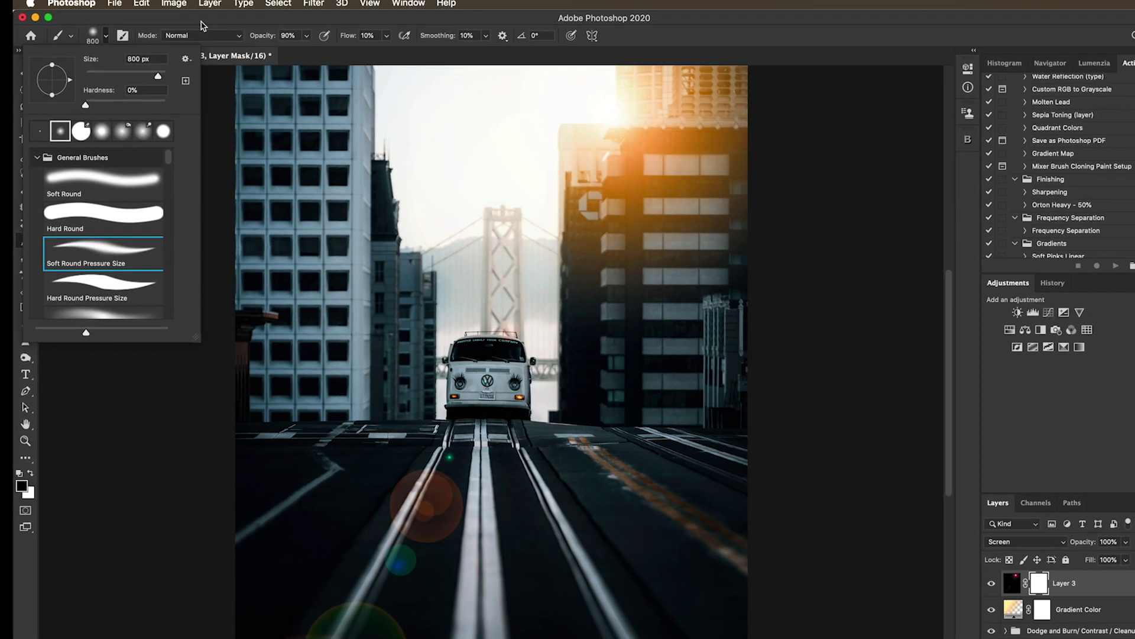
{"action": "key", "text": "Return"}
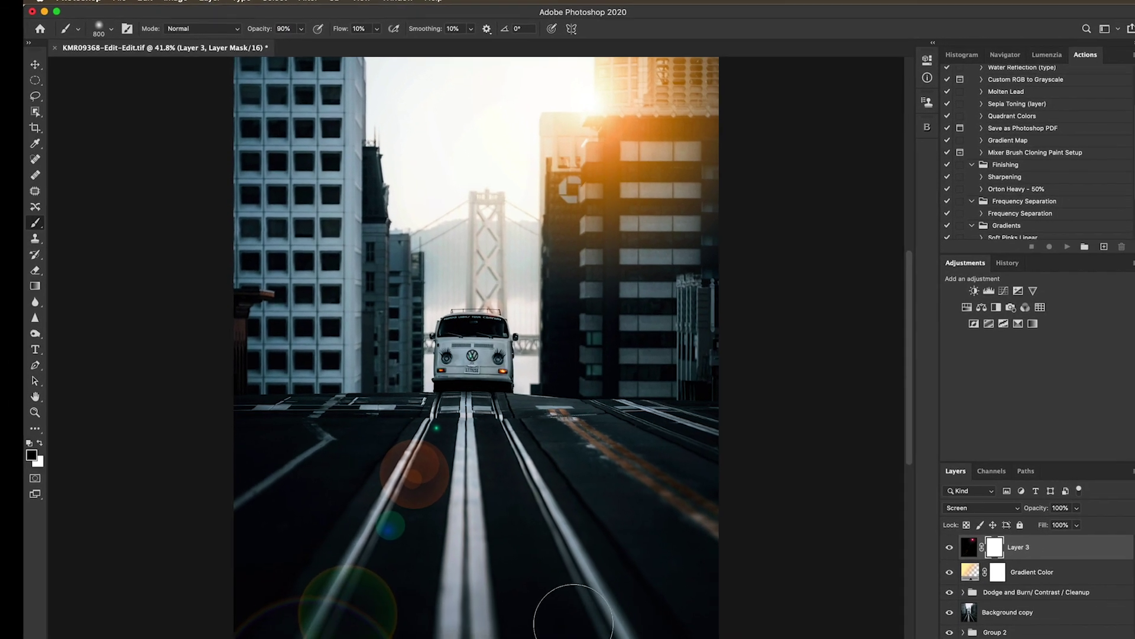
{"action": "left_click", "coordinate": [370, 25]}
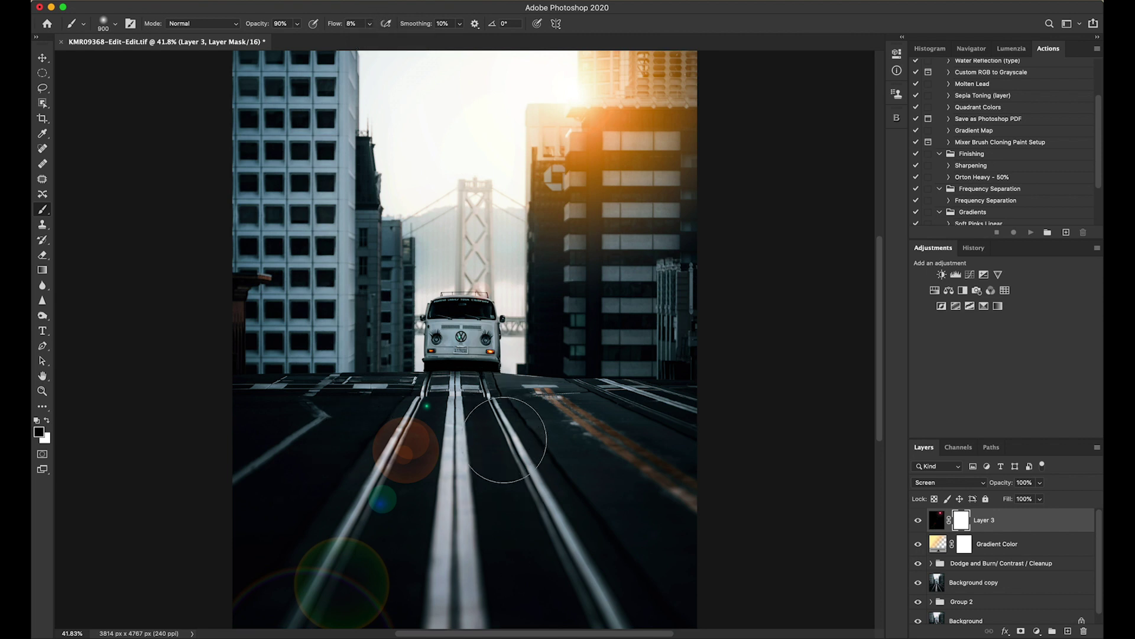
{"action": "key", "text": "bracketright"}
{"action": "key", "text": "bracketright"}
{"action": "key", "text": "bracketright"}
{"action": "key", "text": "bracketright"}
{"action": "key", "text": "bracketright"}
{"action": "key", "text": "bracketright"}
{"action": "key", "text": "bracketright"}
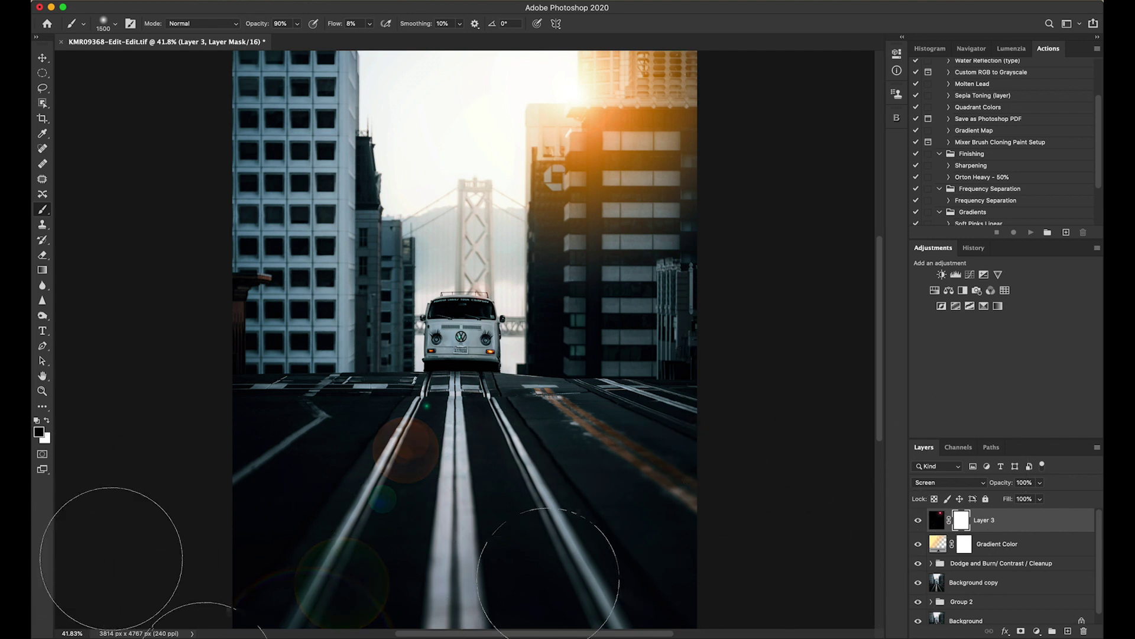
{"action": "left_click_drag", "start_coordinate": [114, 544], "coordinate": [545, 595]}
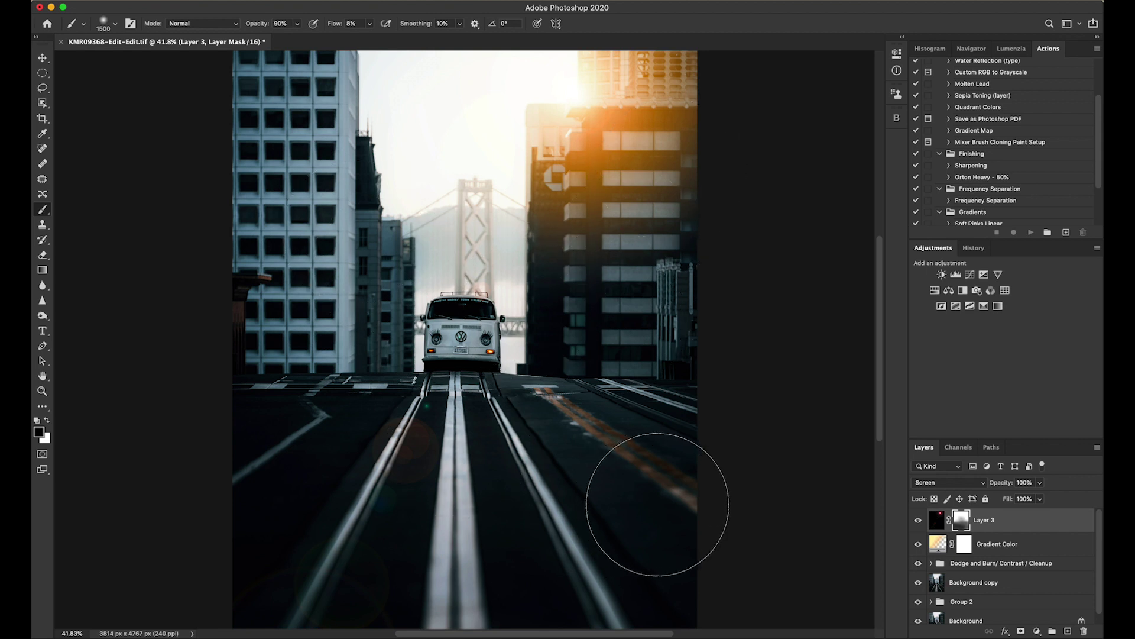
Group Layer 3 and the Gradient Color layer into Group 3.
{"action": "left_click", "coordinate": [939, 519]}
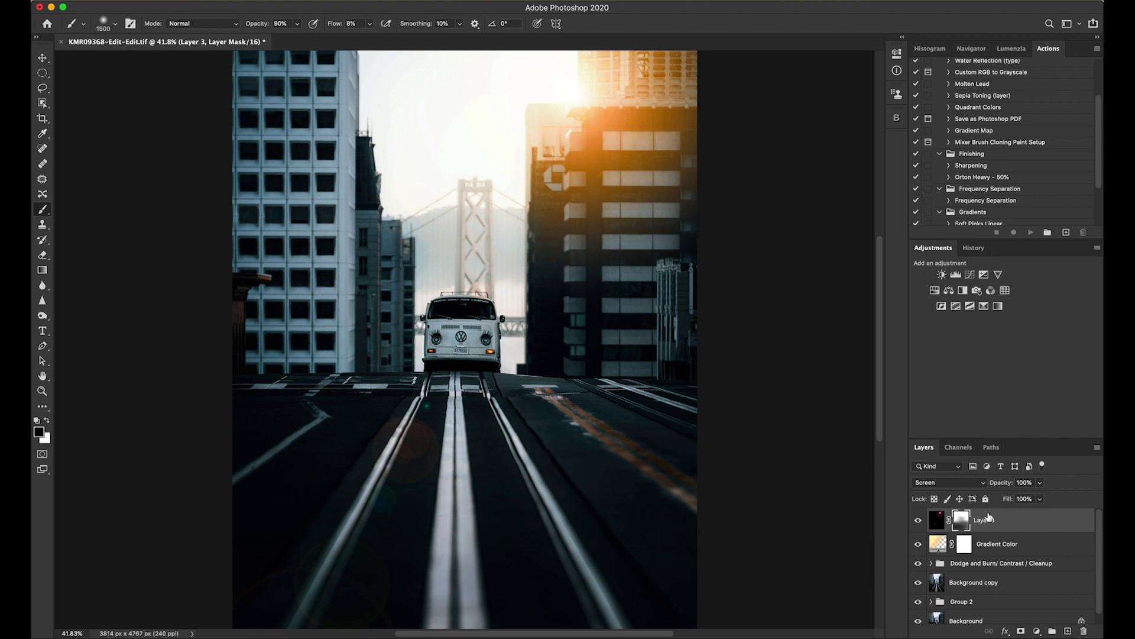
{"action": "left_click", "coordinate": [1010, 549], "text": "shift"}
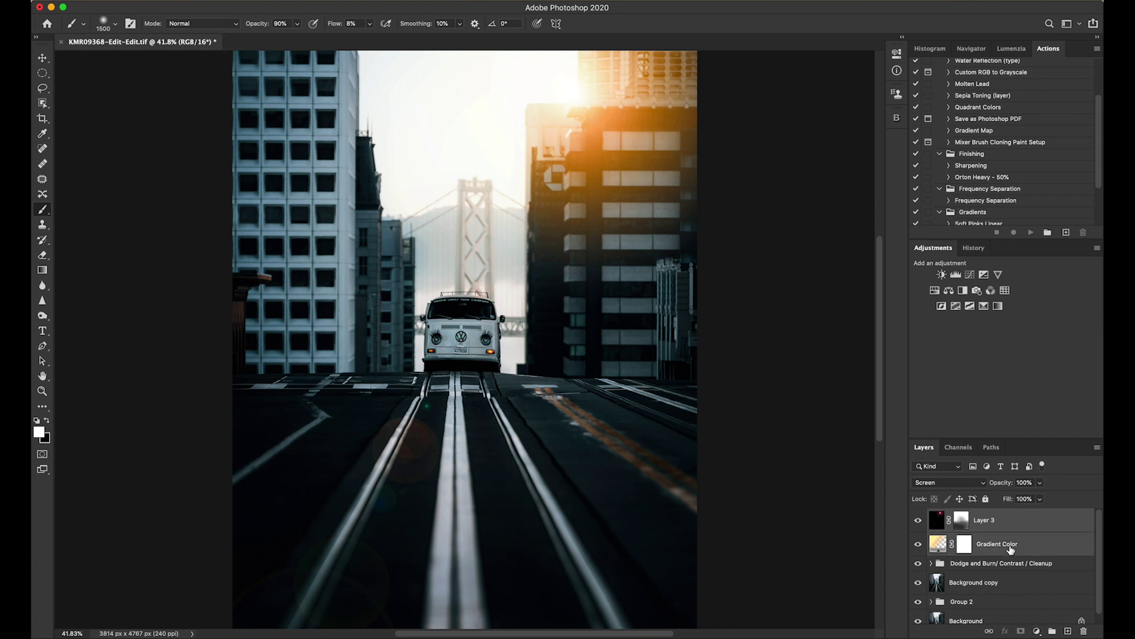
{"action": "left_click", "coordinate": [1051, 632]}
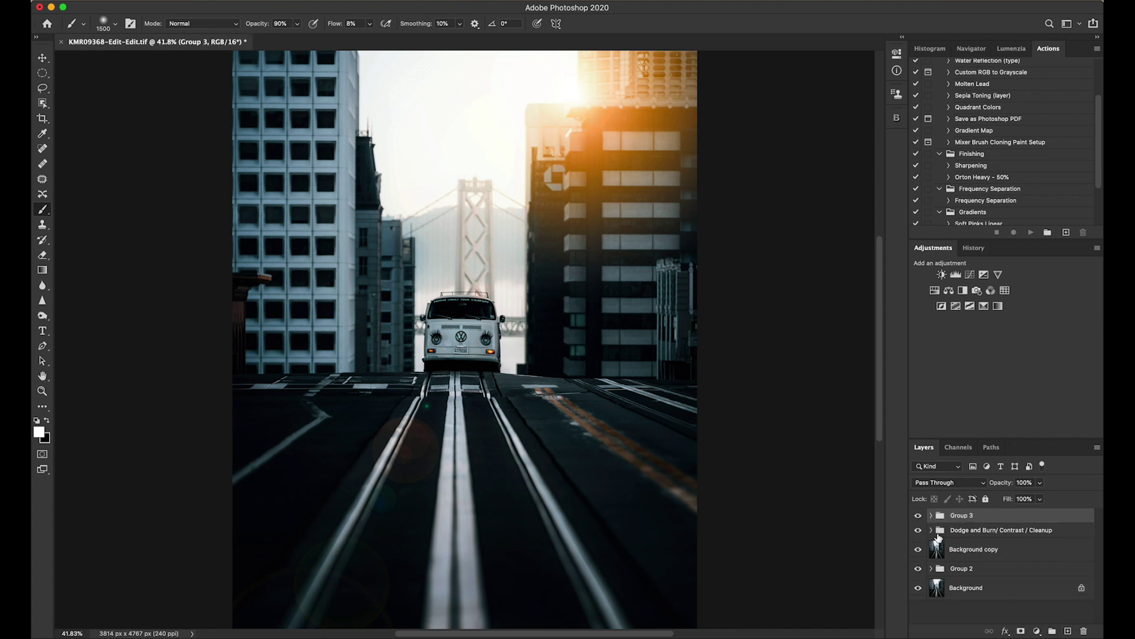
Toggle Group 3 off and on to compare, then expand it and select Gradient Color.
{"action": "left_click", "coordinate": [919, 517]}
{"action": "left_click", "coordinate": [919, 516]}
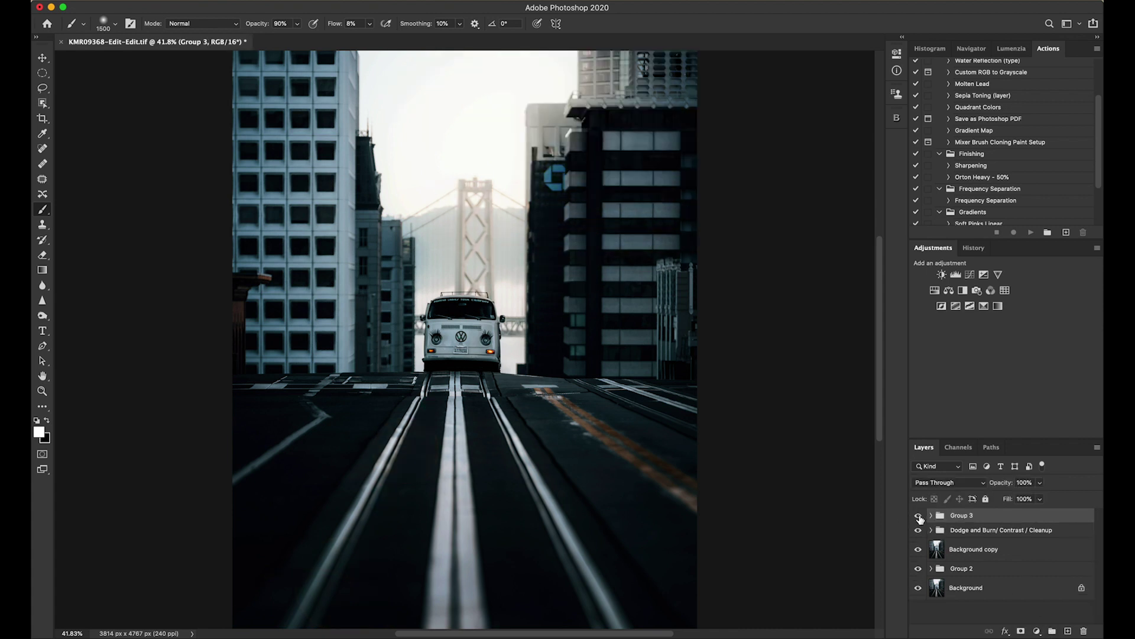
{"action": "left_click", "coordinate": [919, 516]}
{"action": "left_click", "coordinate": [919, 516]}
{"action": "left_click", "coordinate": [931, 515]}
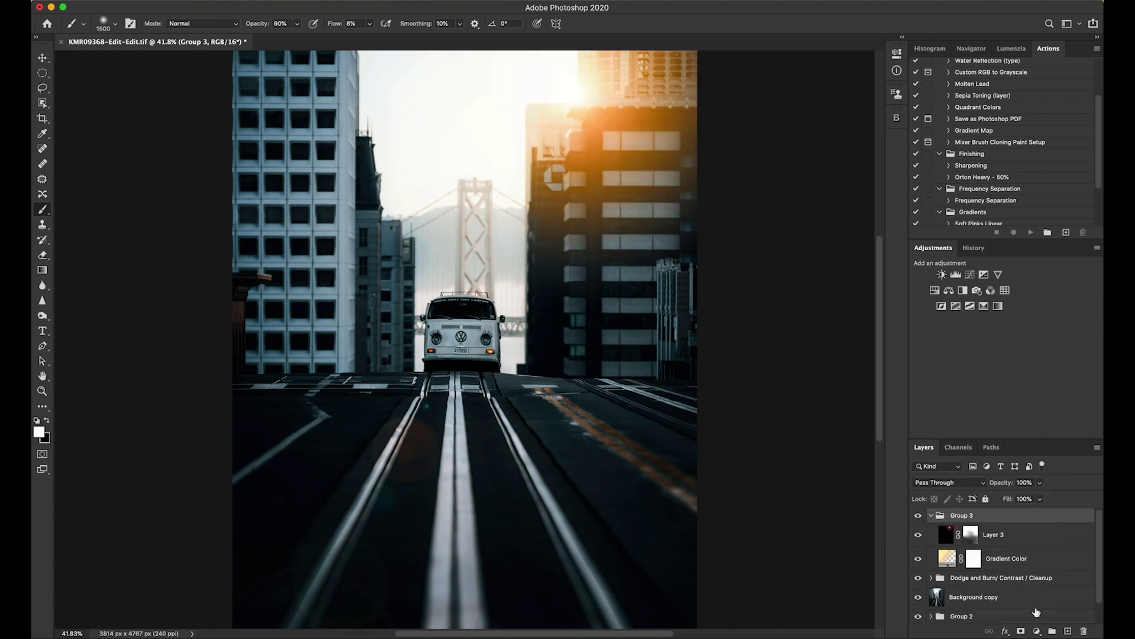
{"action": "left_click", "coordinate": [999, 558]}
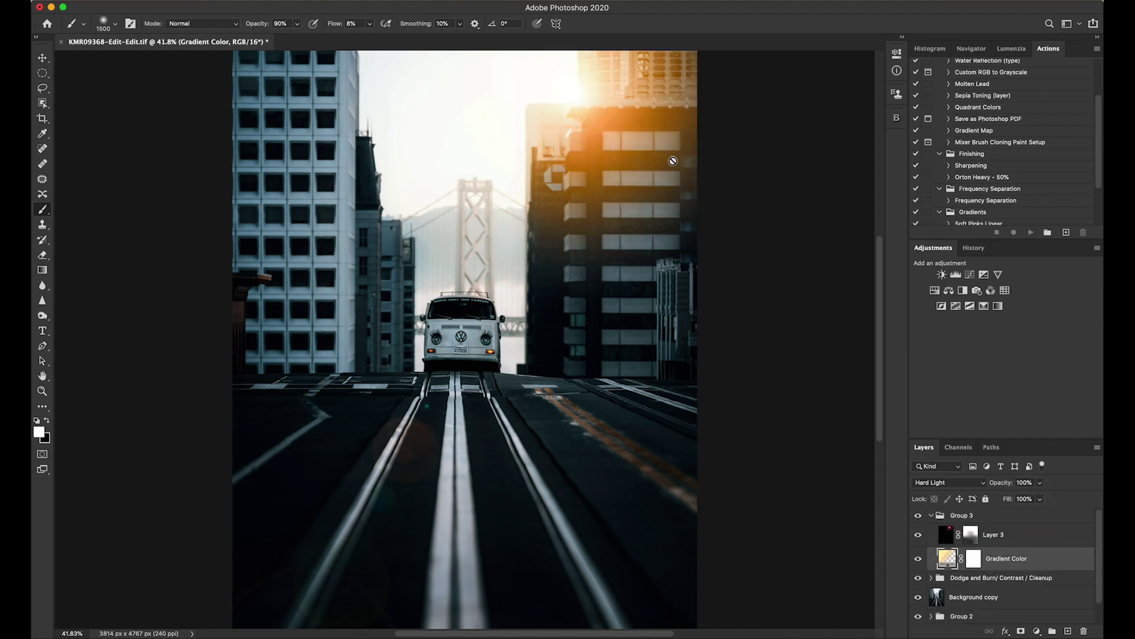